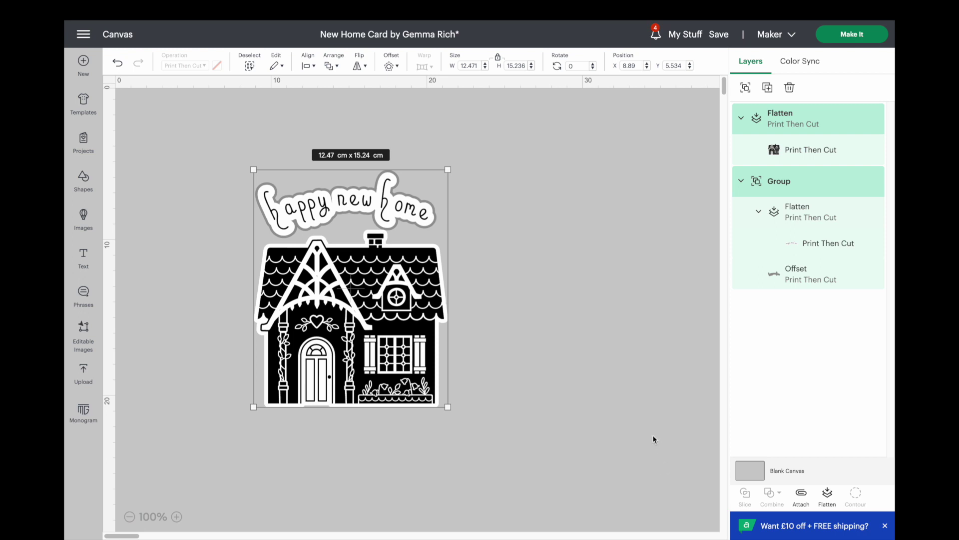
Look up the source image of the flattened house layer in the image library through its image info
click(774, 153)
right_click(774, 152)
mouse_move(796, 522)
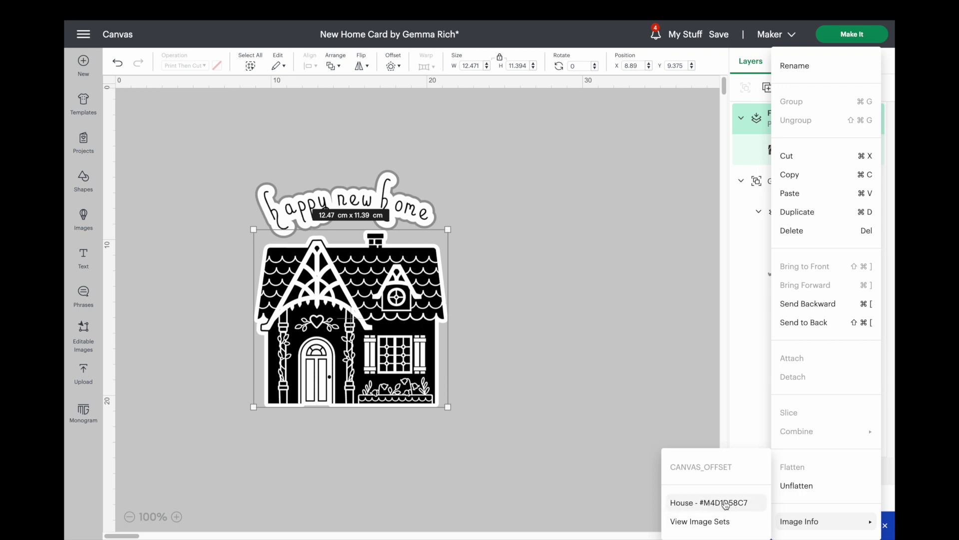
click(744, 503)
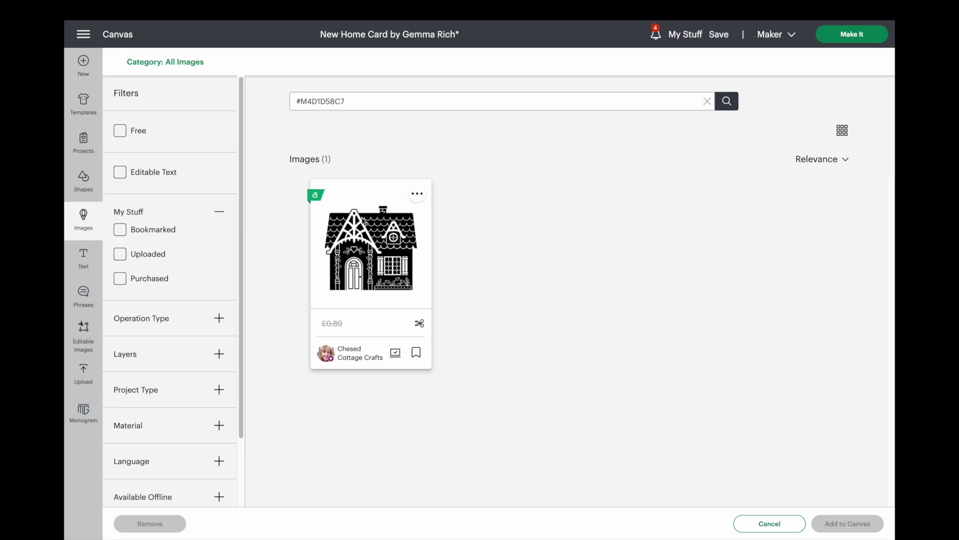
Browse the images similar to the house in the library, and return to the canvas without adding any
click(417, 196)
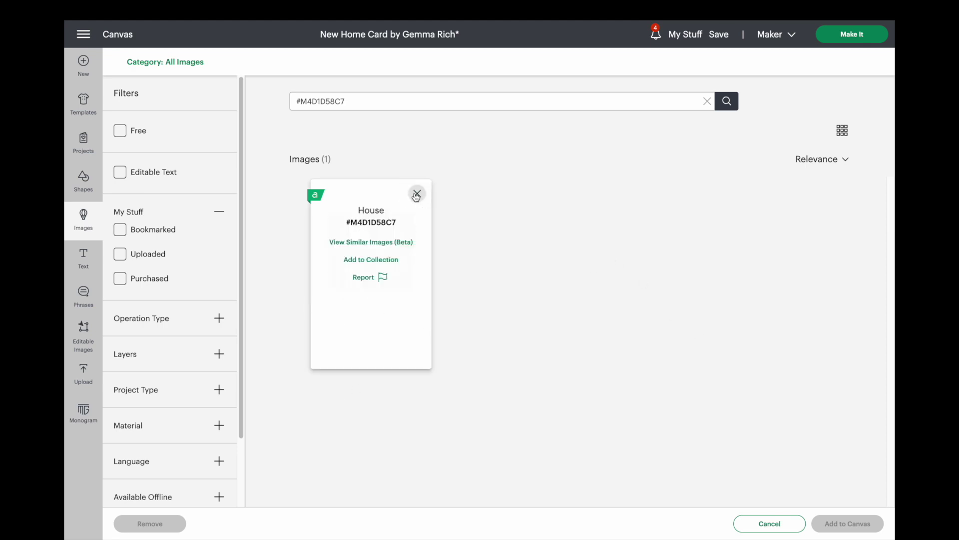
click(395, 244)
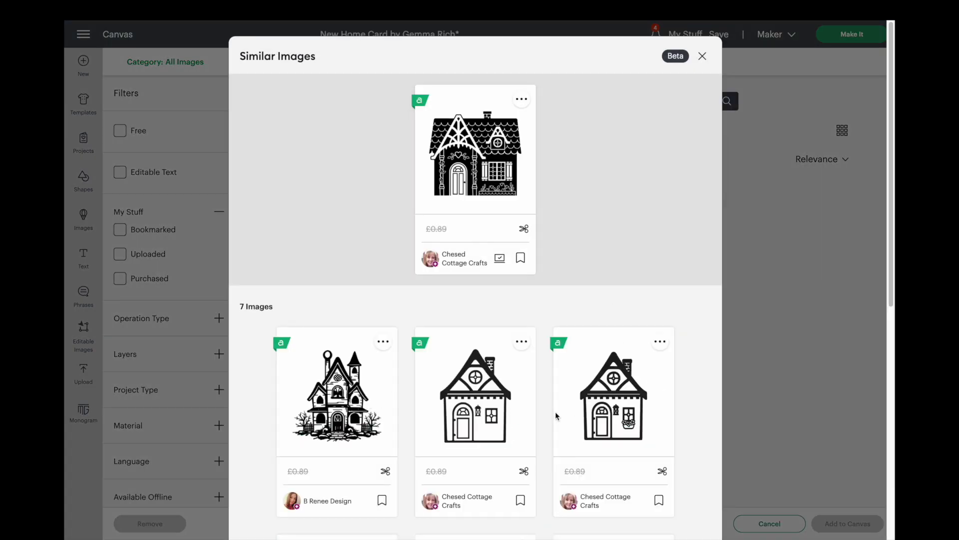
scroll(567, 411, down, 2)
scroll(570, 412, down, 6)
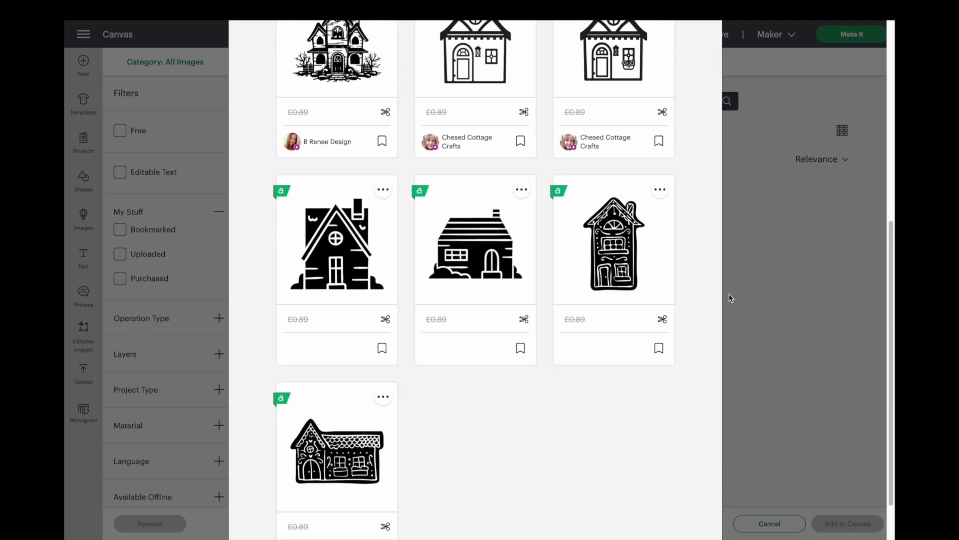
scroll(703, 318, up, 1)
scroll(703, 320, up, 5)
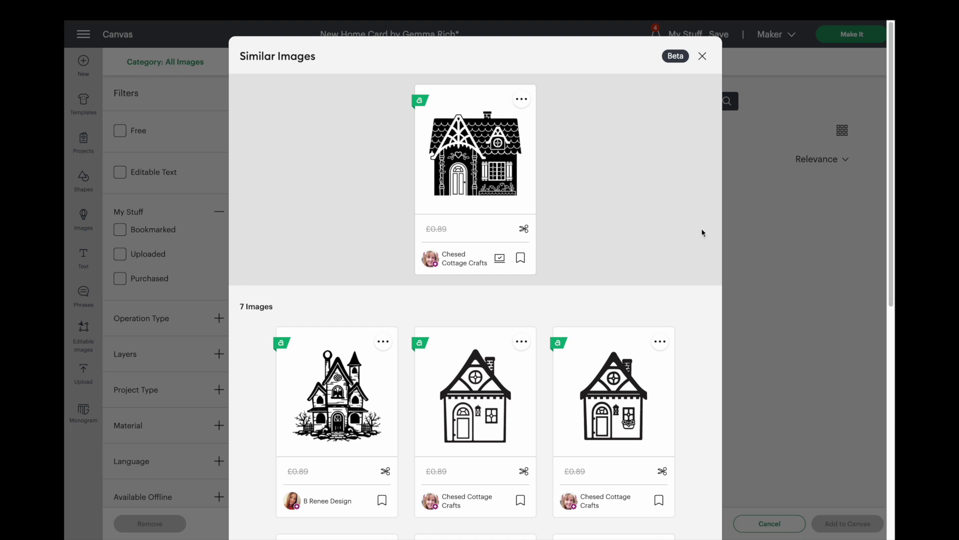
click(703, 55)
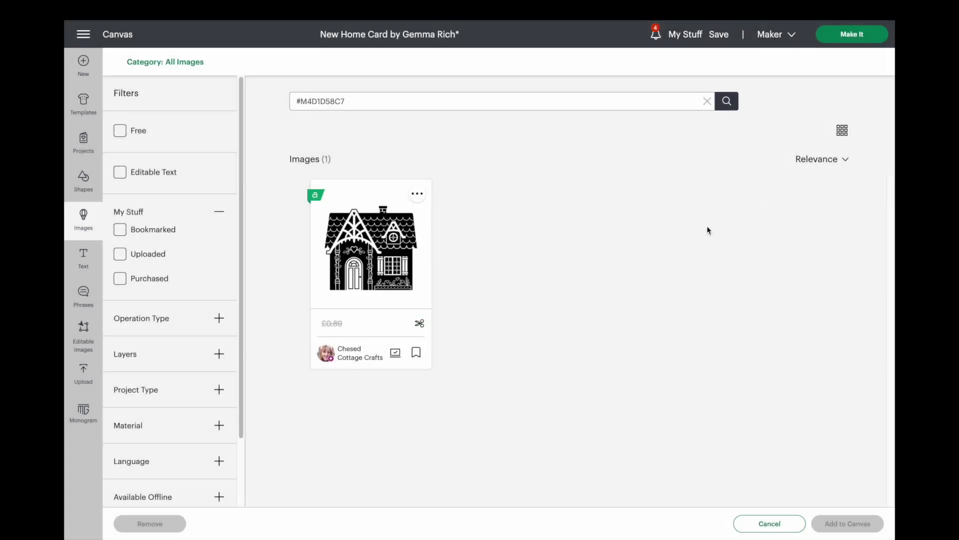
click(781, 526)
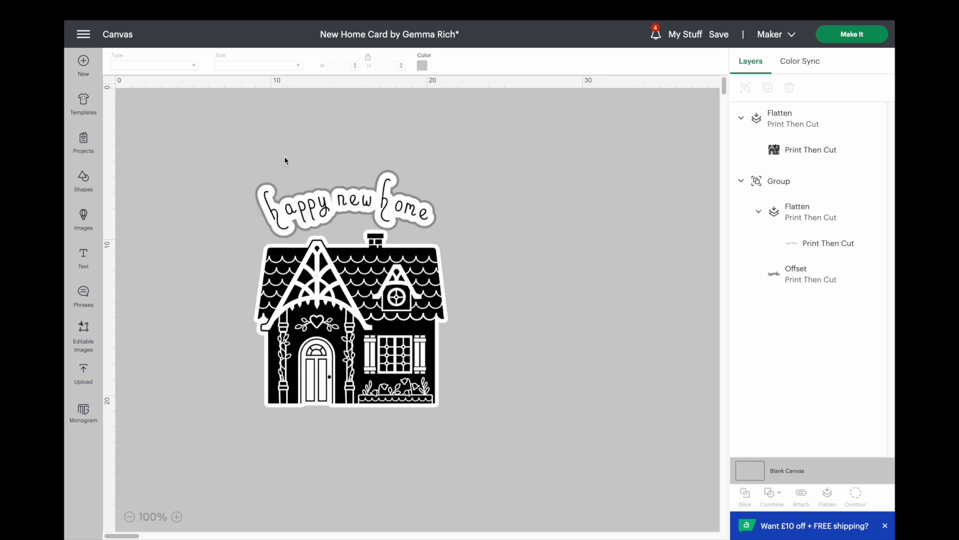
Check the image info of the flattened "happy new home" text layer for the font used
click(809, 243)
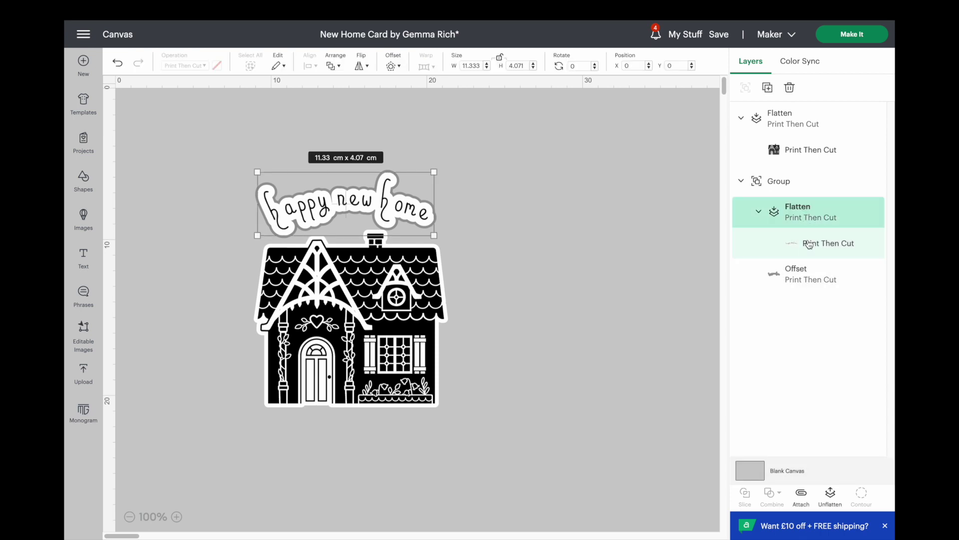
right_click(810, 244)
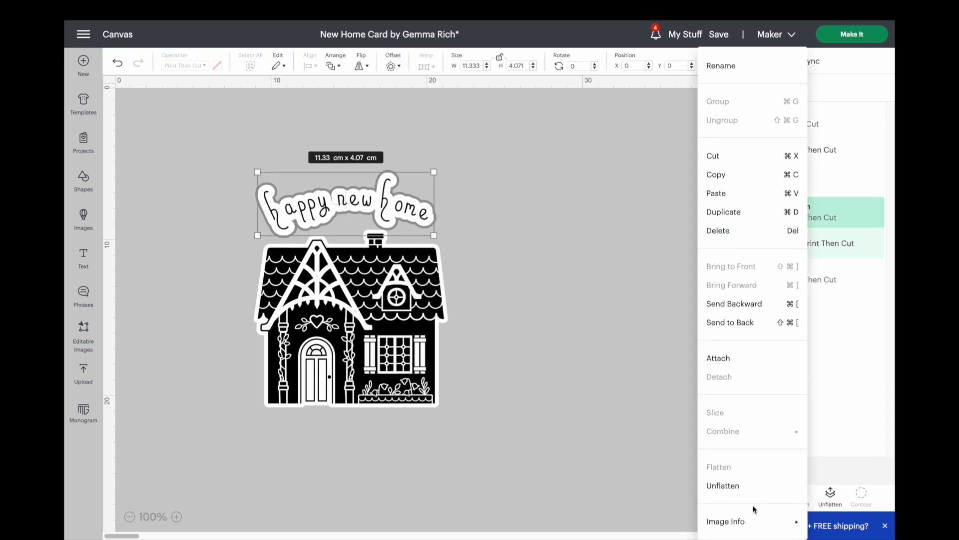
mouse_move(746, 527)
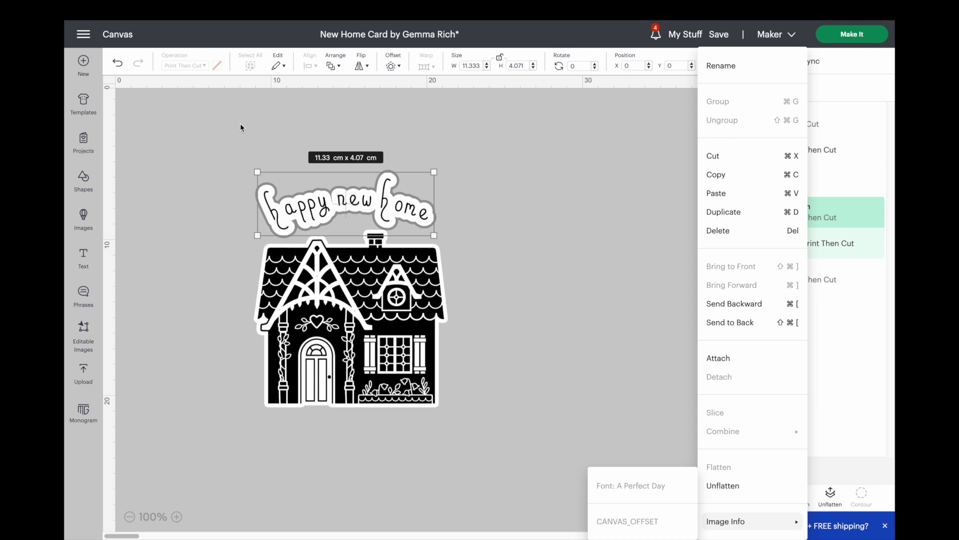
click(508, 226)
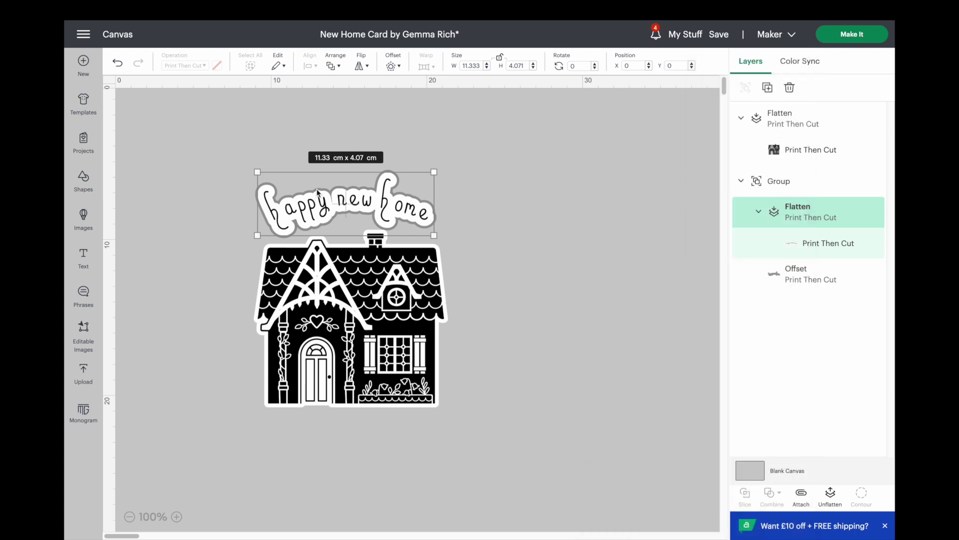
Select the whole card design and move it to the upper-right area of the canvas to free up workspace
mouse_move(350, 252)
mouse_down()
mouse_move(389, 259)
mouse_move(359, 267)
mouse_up()
drag(238, 163, 445, 425)
drag(355, 327, 571, 259)
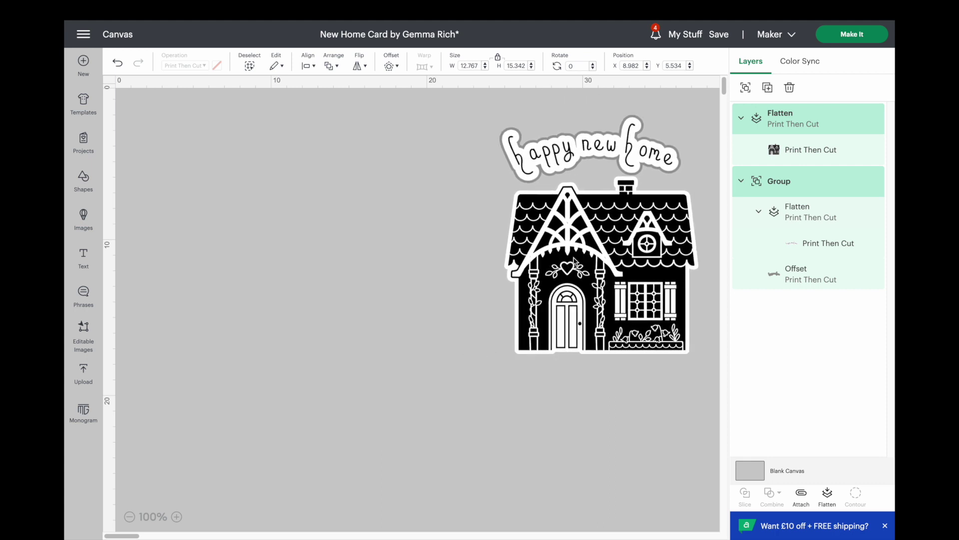
Search the image library for "house" and add the black cottage with the scalloped roof to the canvas
click(85, 215)
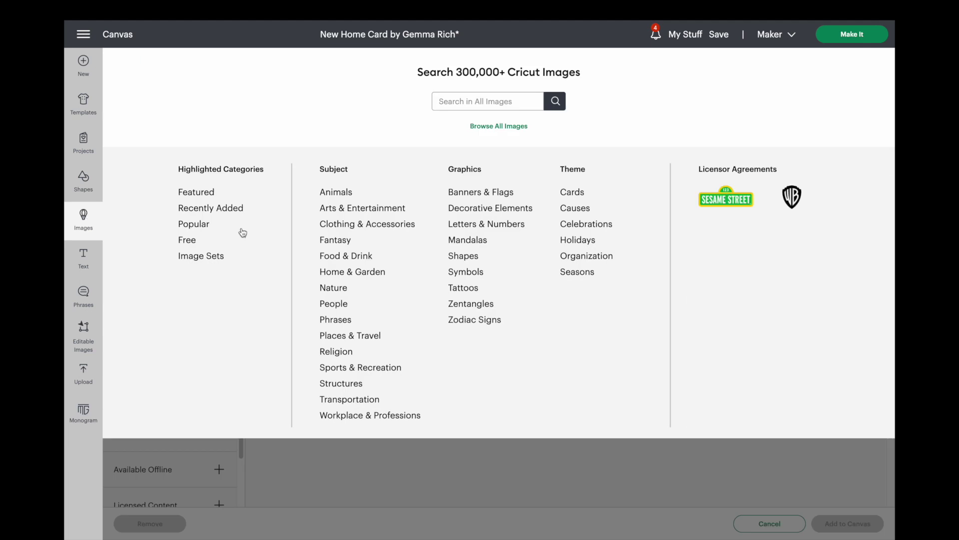
text(house)
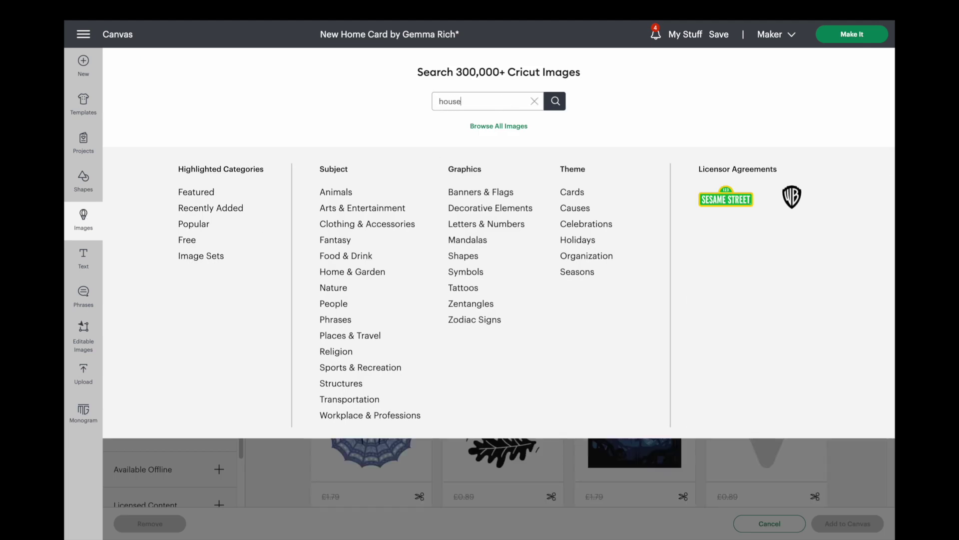
key(Return)
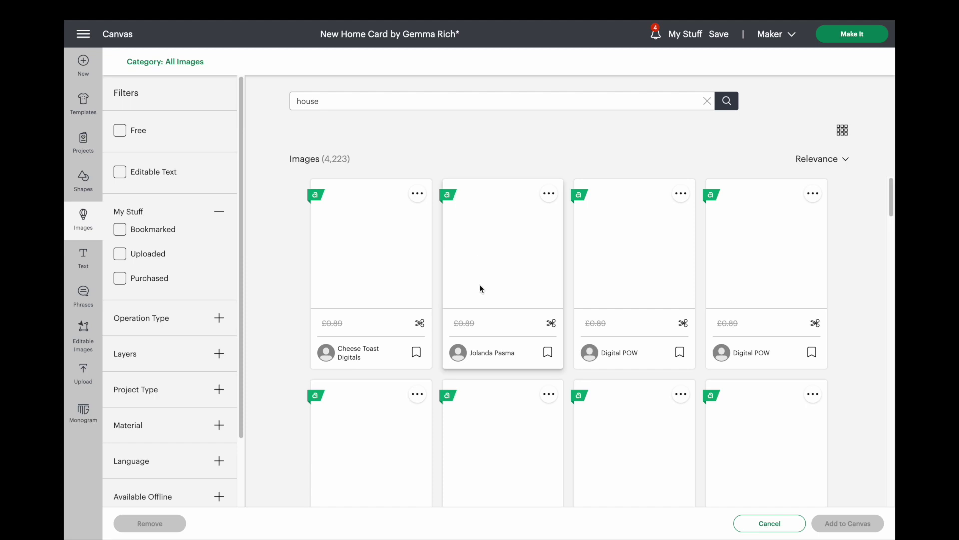
click(772, 464)
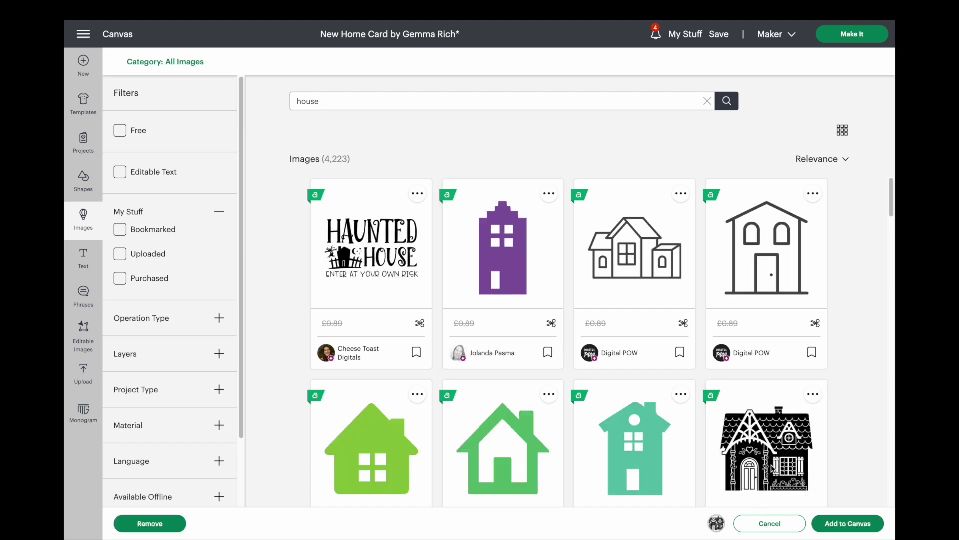
click(839, 524)
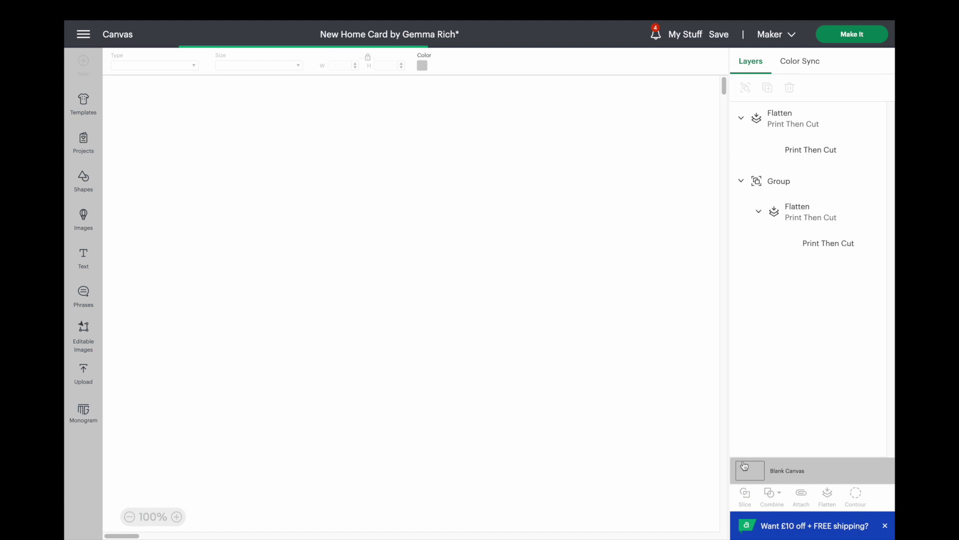
mouse_move(290, 312)
mouse_down()
mouse_move(497, 263)
mouse_move(588, 261)
mouse_move(621, 330)
mouse_move(597, 353)
mouse_move(507, 361)
mouse_move(317, 338)
mouse_move(297, 316)
mouse_up()
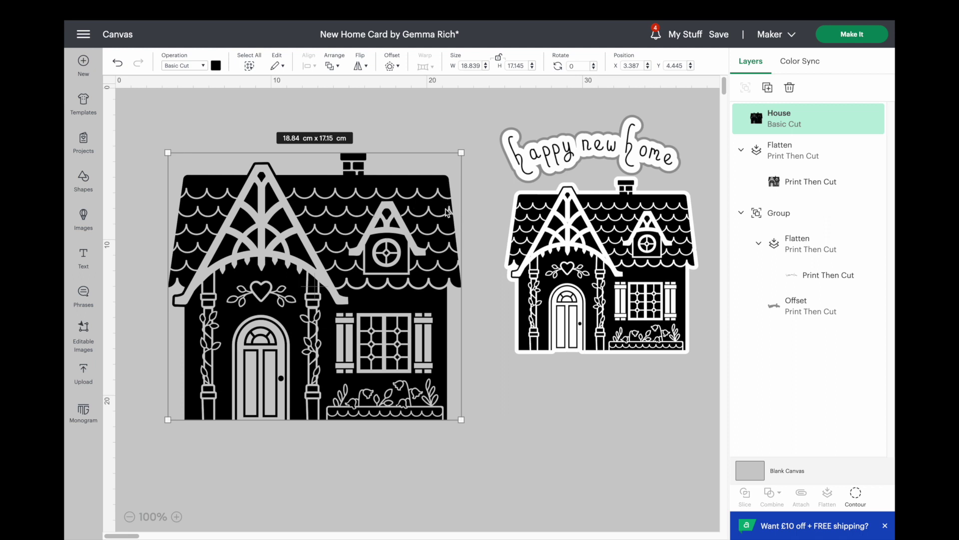
Set the new house image's material colour to black
click(216, 65)
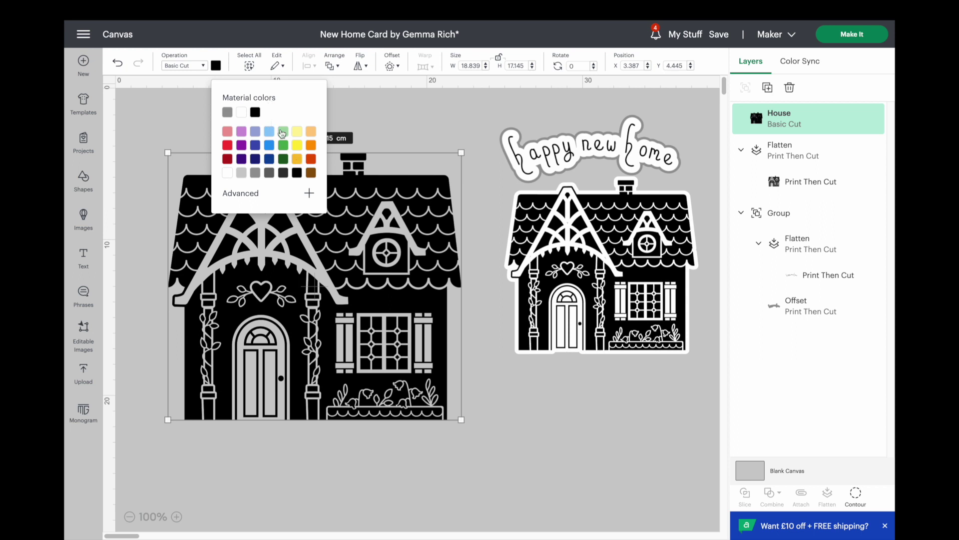
click(297, 175)
click(389, 137)
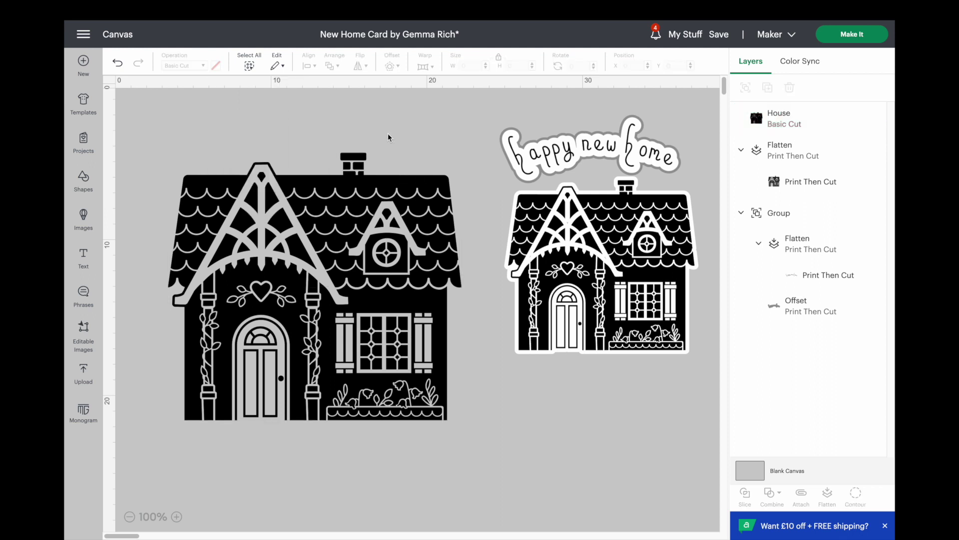
Create an offset around the new black house with a distance of 0.282 cm and rounded corners
click(343, 245)
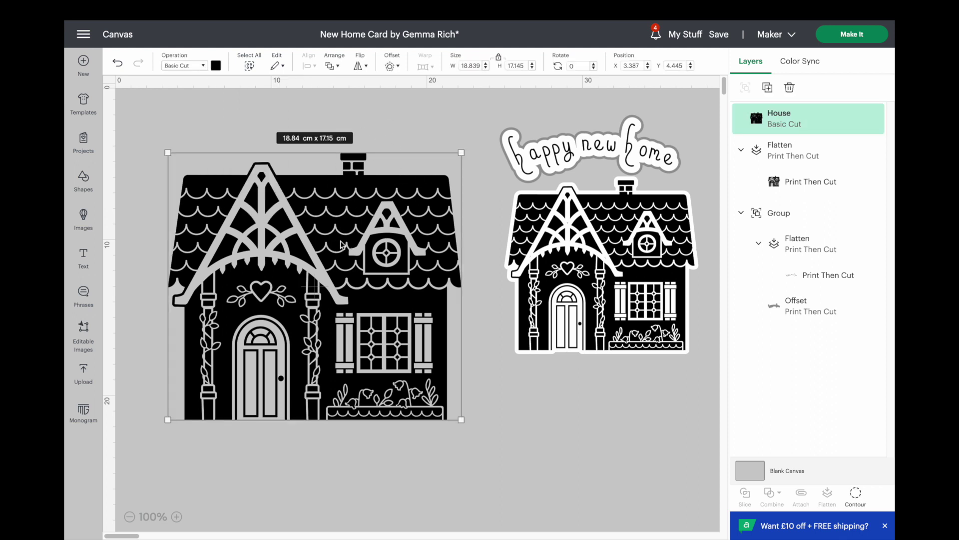
click(394, 68)
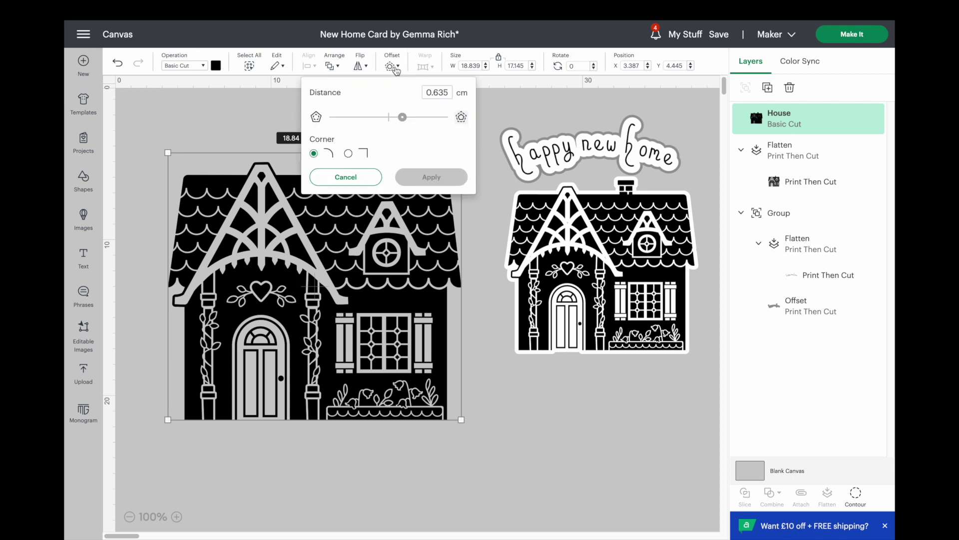
click(403, 119)
drag(402, 120, 397, 122)
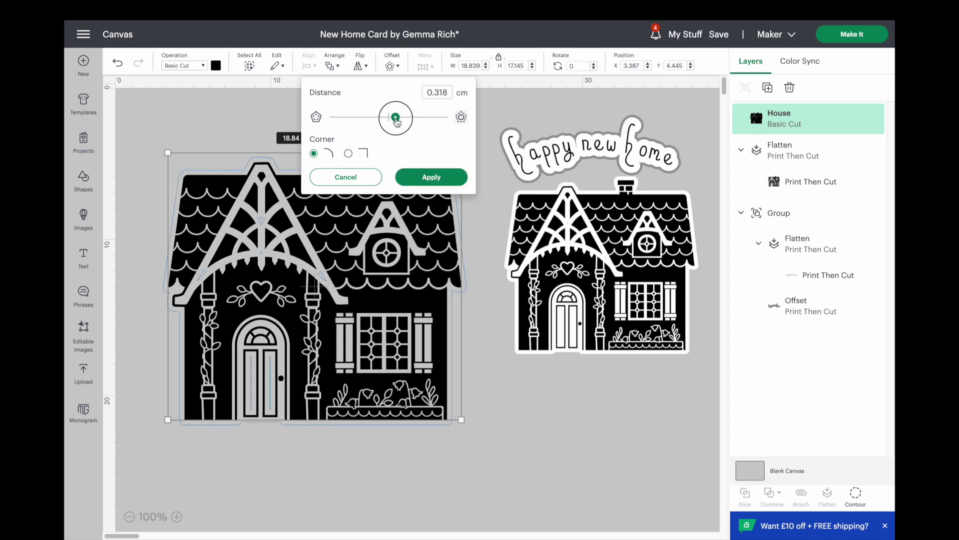
drag(396, 123, 395, 121)
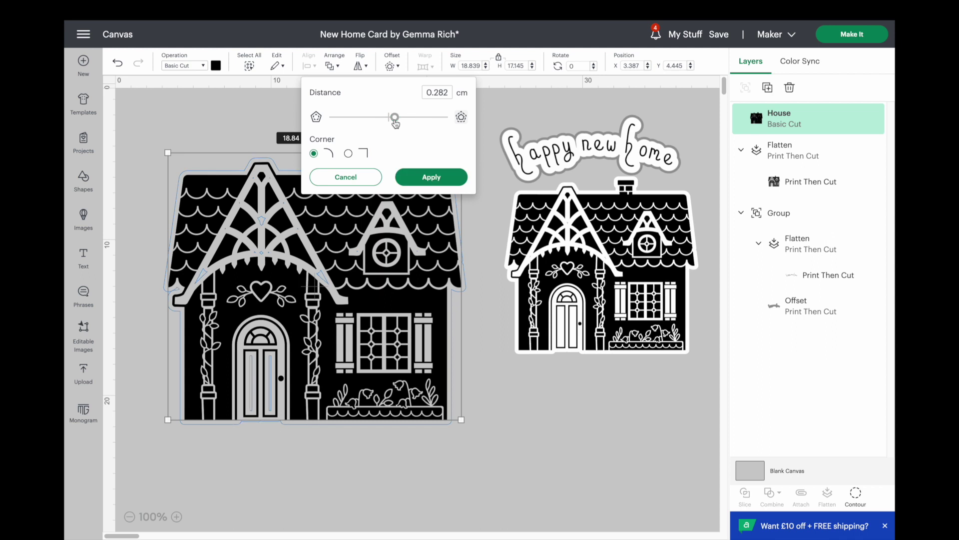
click(431, 177)
click(451, 128)
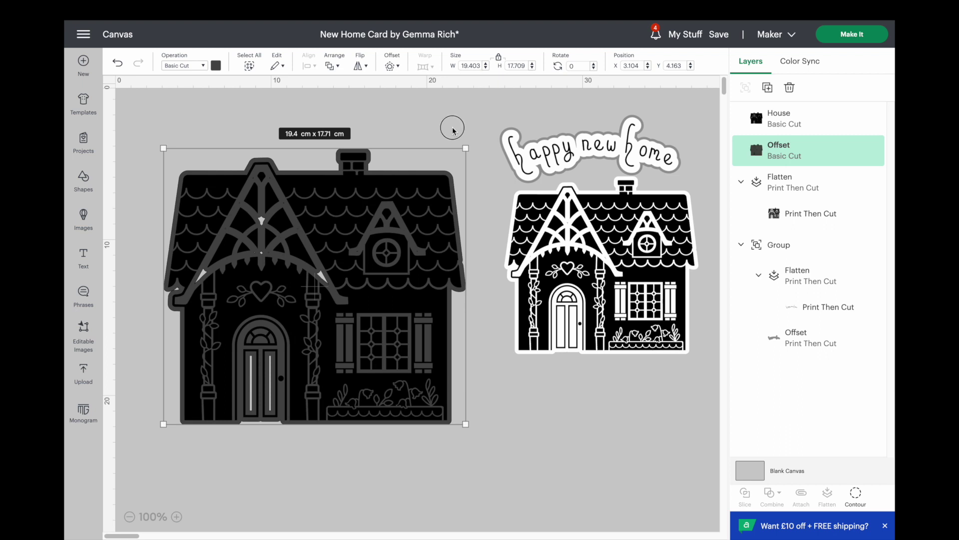
Change the material colour of the house's new Offset layer to white
click(266, 156)
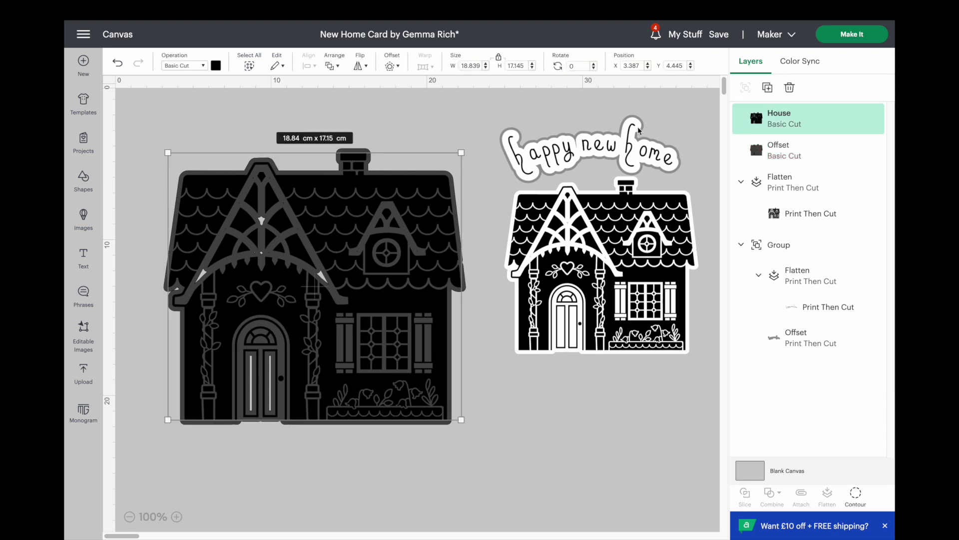
click(824, 150)
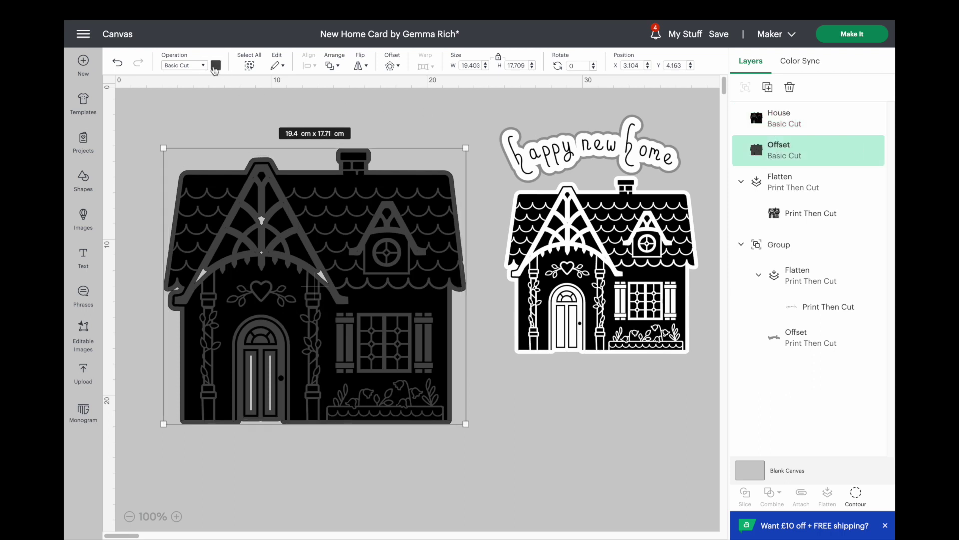
click(216, 67)
click(242, 112)
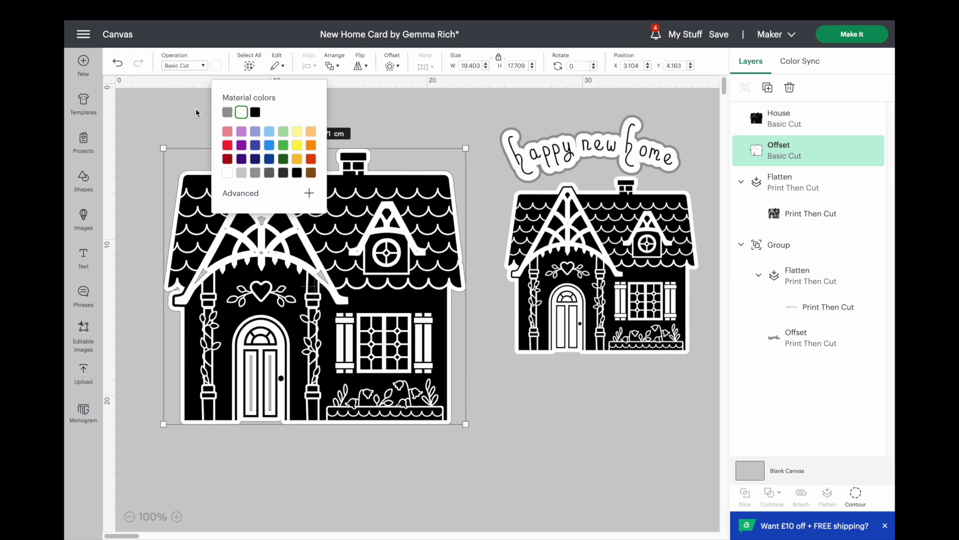
click(406, 126)
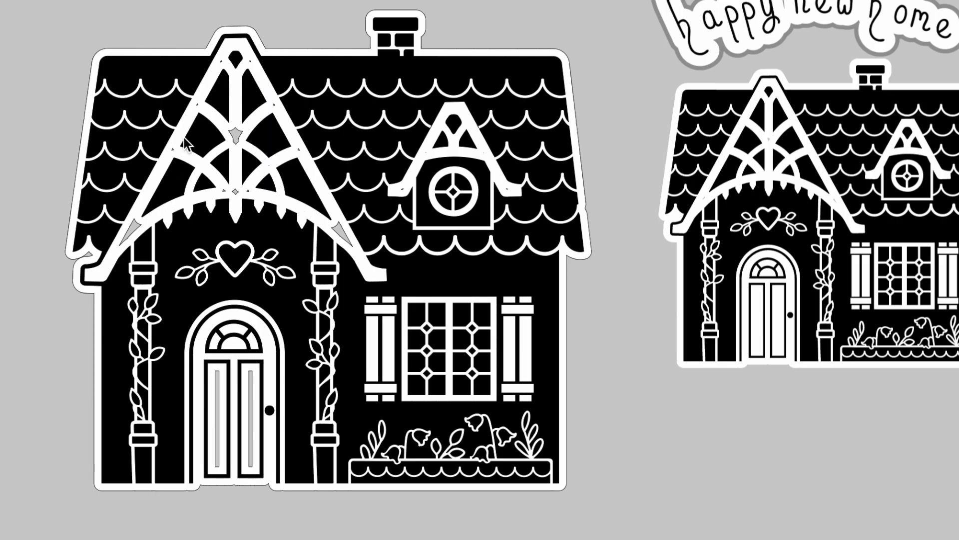
Move the black house off its white offset toward the finished card design, and select the offset
drag(354, 98, 925, 176)
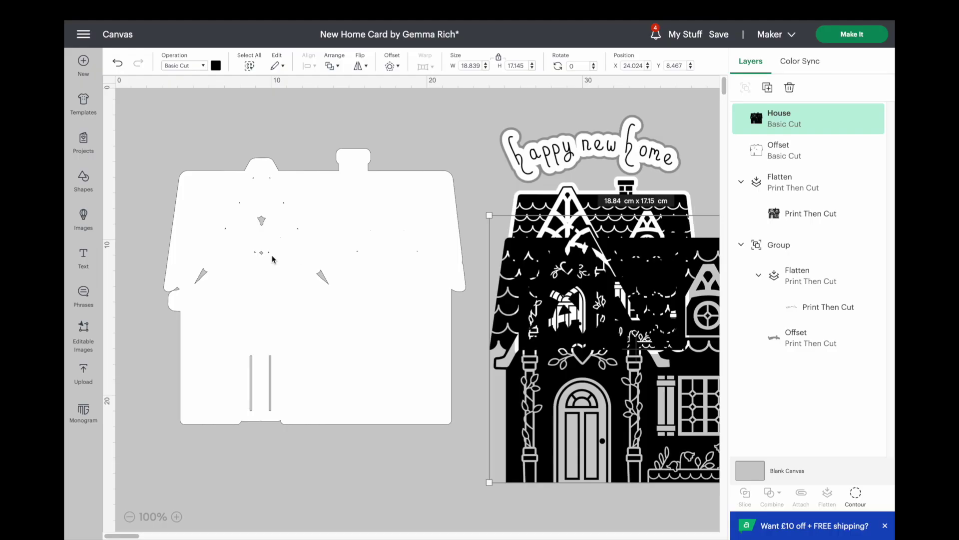
click(273, 258)
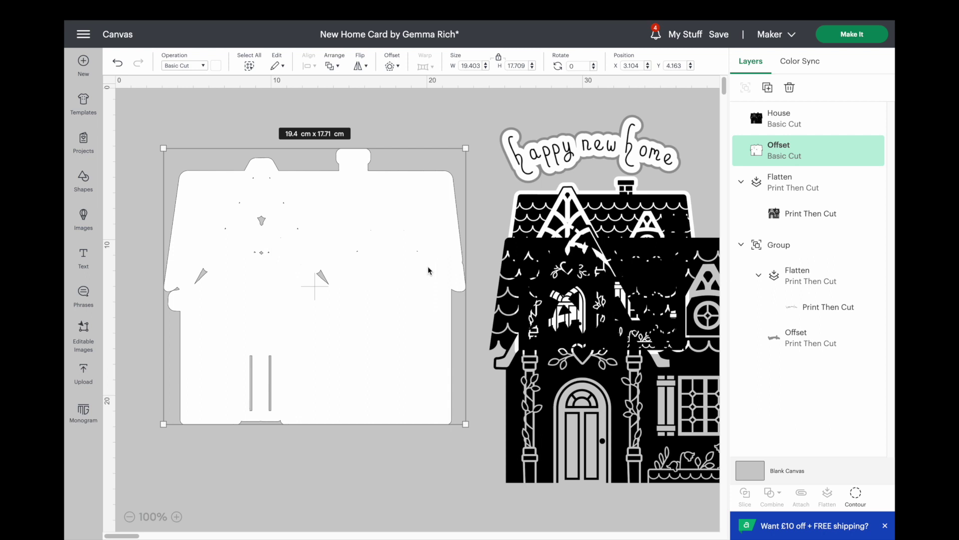
Hide all inner contours of the new house's white offset
click(856, 496)
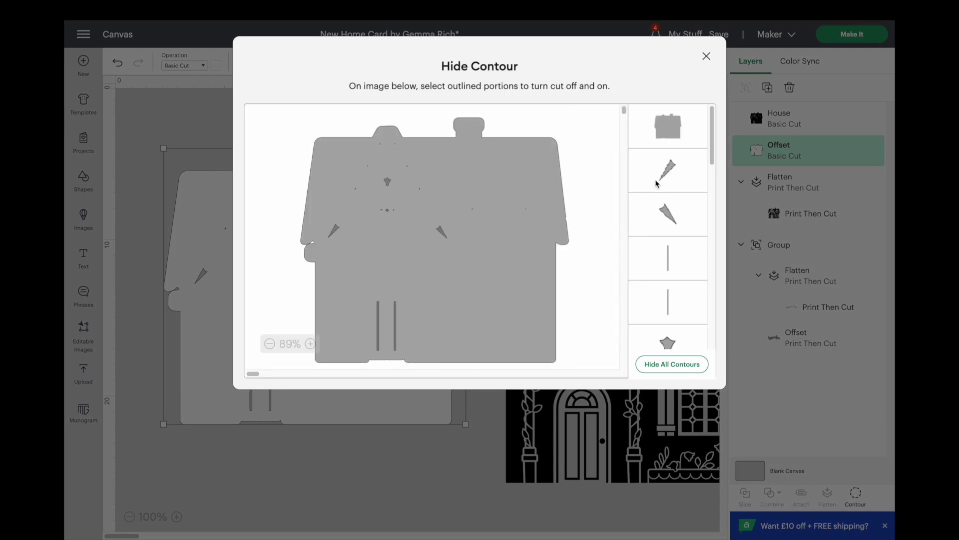
drag(716, 128, 713, 167)
click(664, 365)
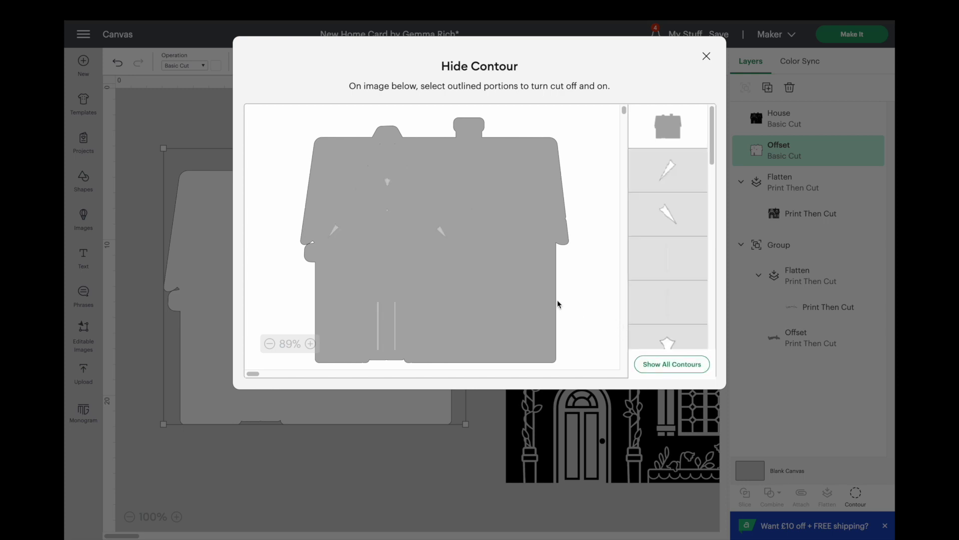
Try toggling individual contours of the white offset, including a narrow slot by the door and the outer shape
click(395, 326)
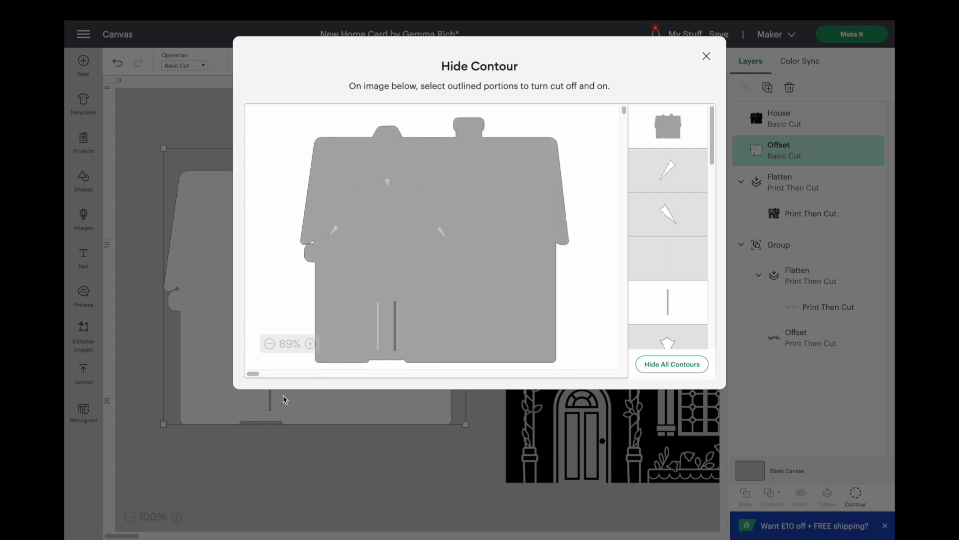
click(396, 332)
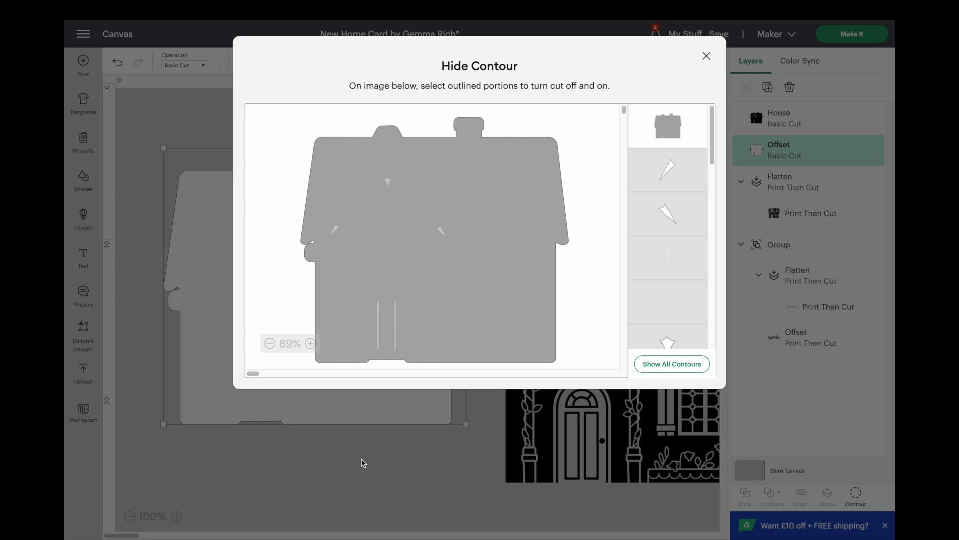
click(448, 210)
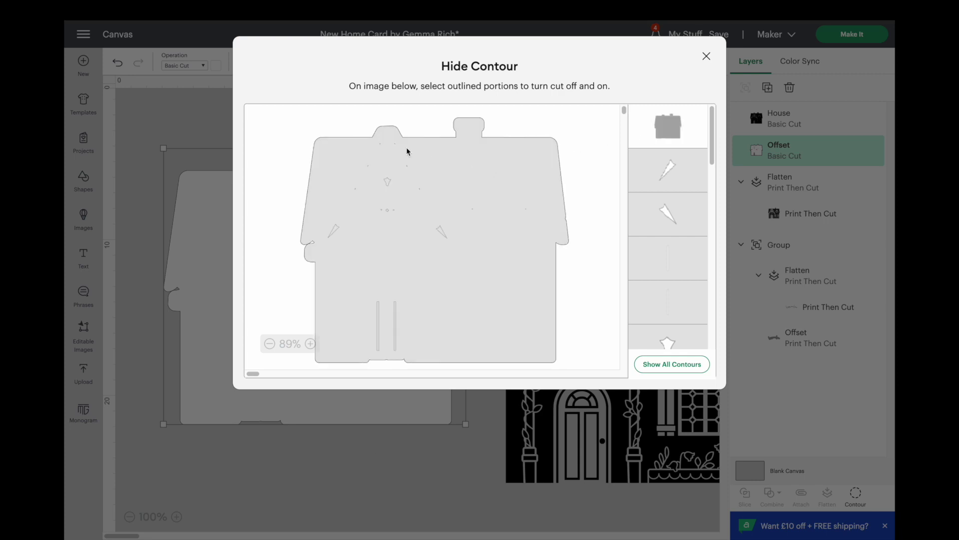
click(407, 145)
drag(713, 133, 694, 349)
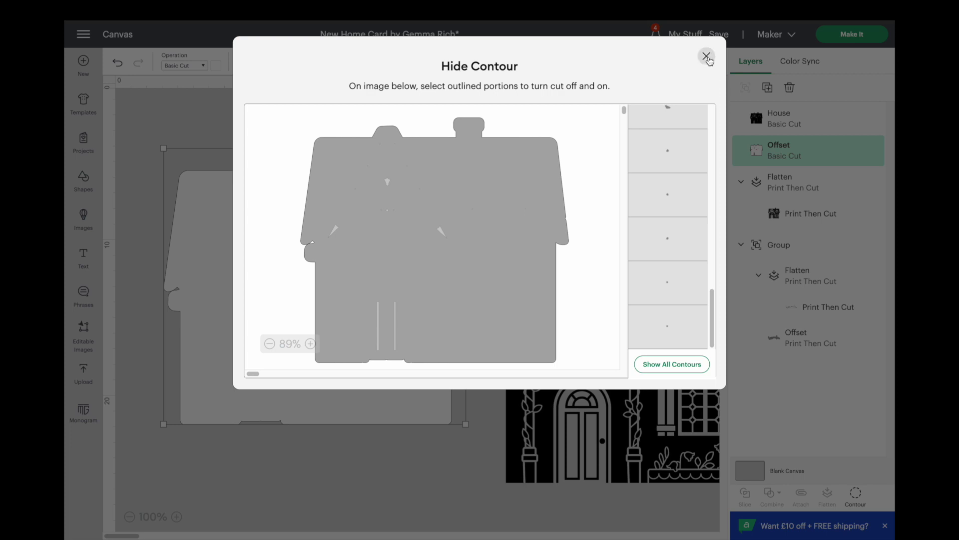
click(491, 183)
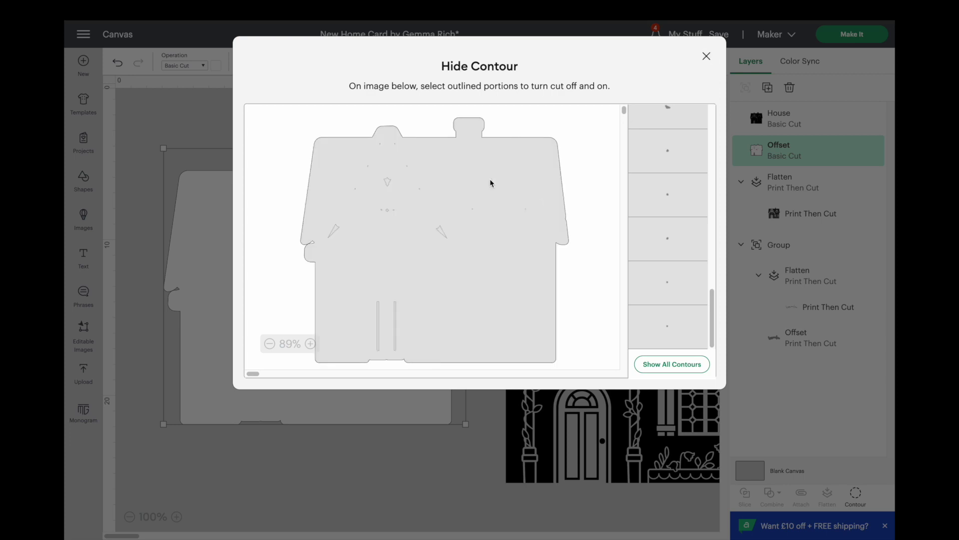
click(406, 233)
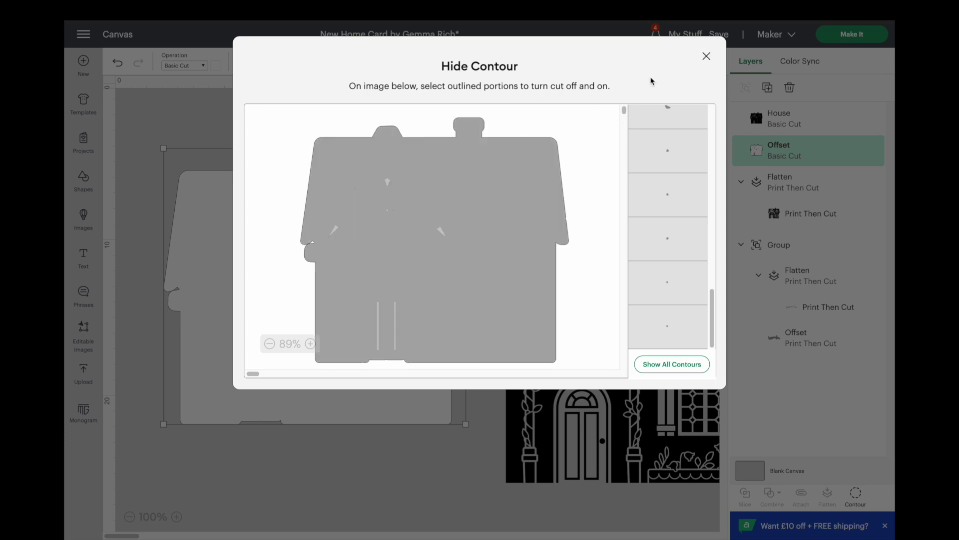
Finish the contour editing and place the black house back over its white offset
click(706, 57)
drag(594, 352, 279, 293)
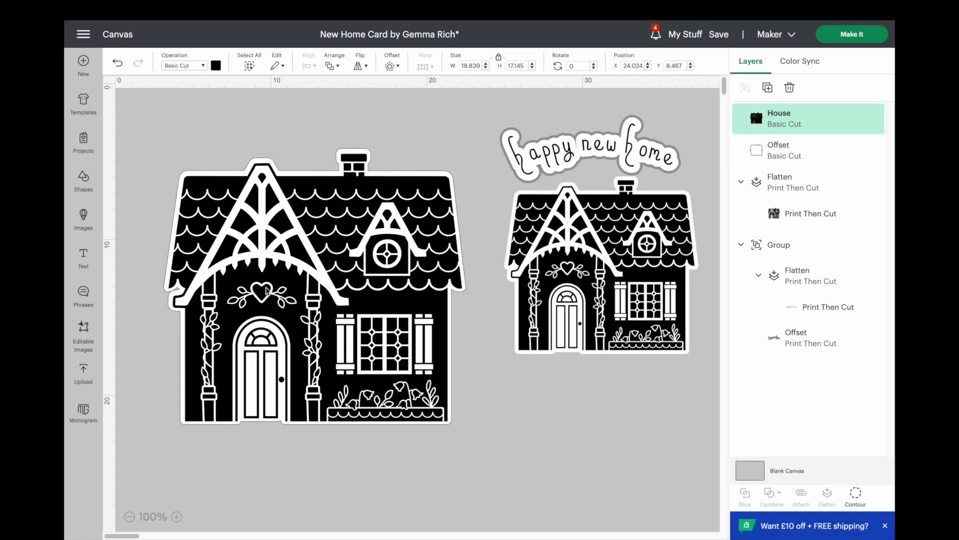
Select the black house together with its white offset and centre-align the two layers
click(162, 127)
drag(152, 132, 460, 443)
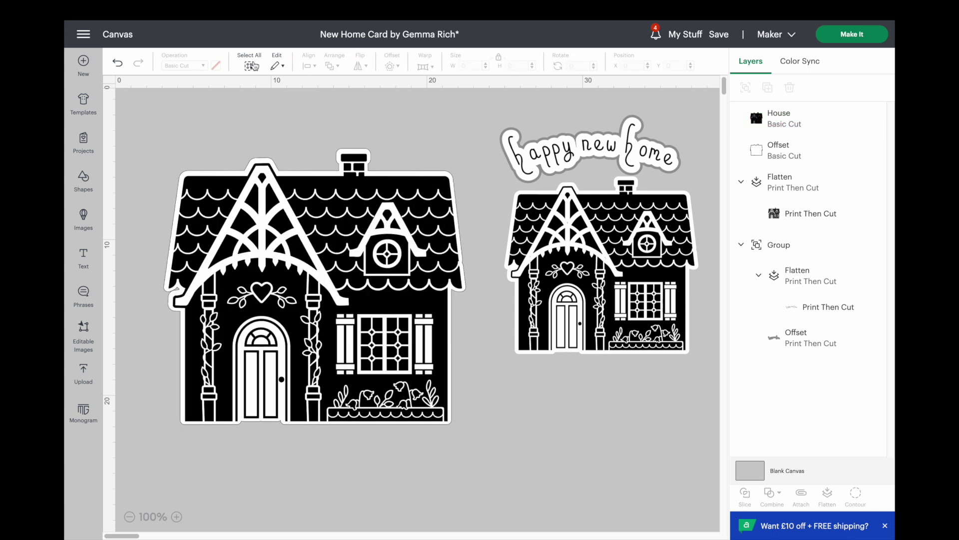
drag(187, 126, 325, 245)
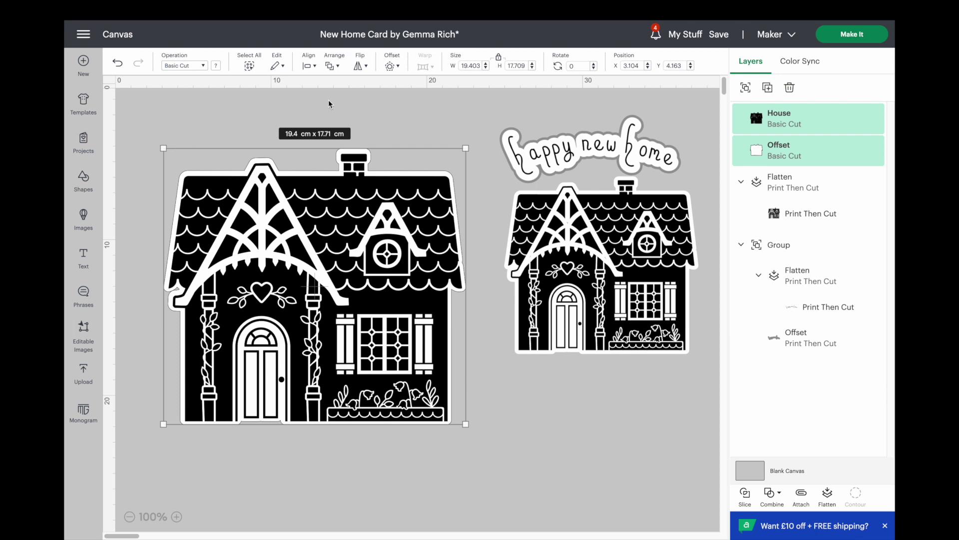
click(316, 66)
click(340, 217)
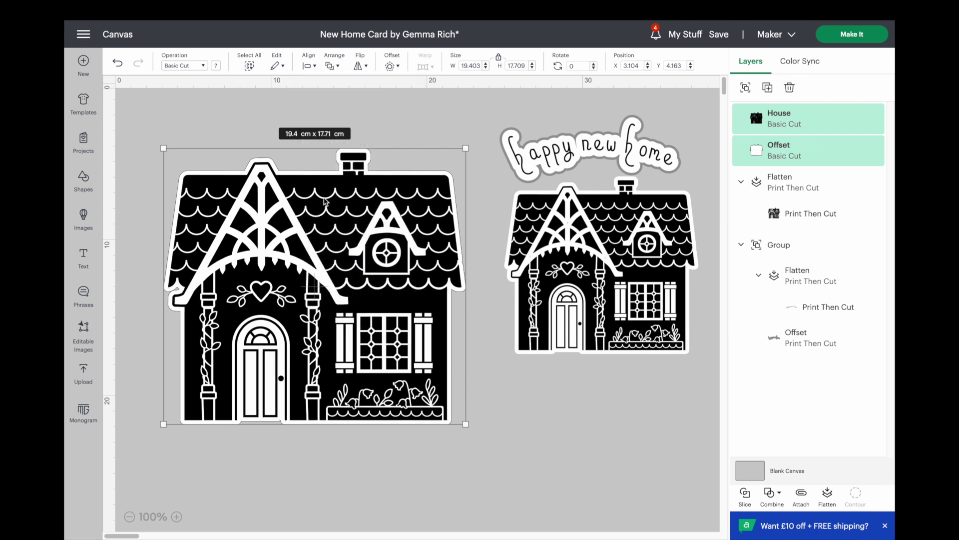
click(427, 495)
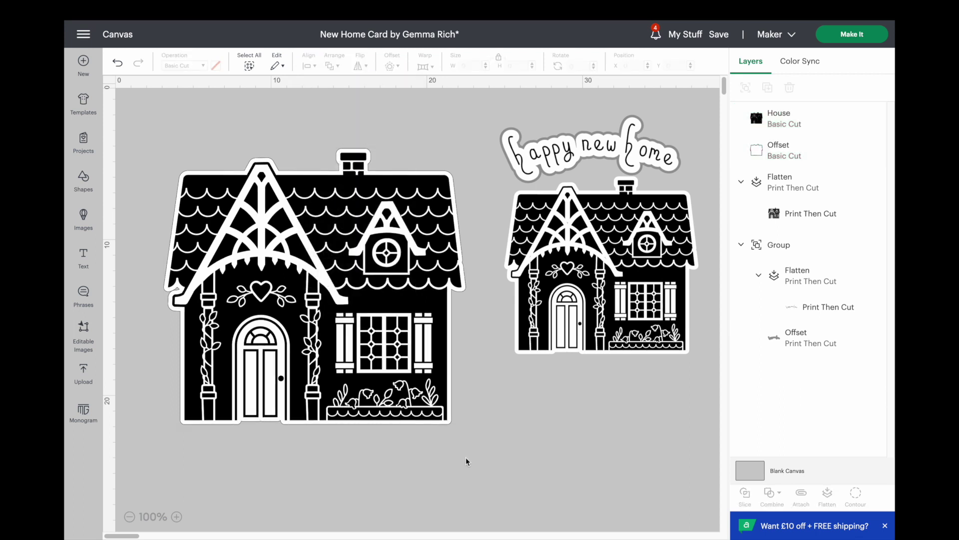
Flatten the black house and its white offset into one Print Then Cut image, scaled down to about 13.95 × 12.74 cm
drag(154, 111, 464, 450)
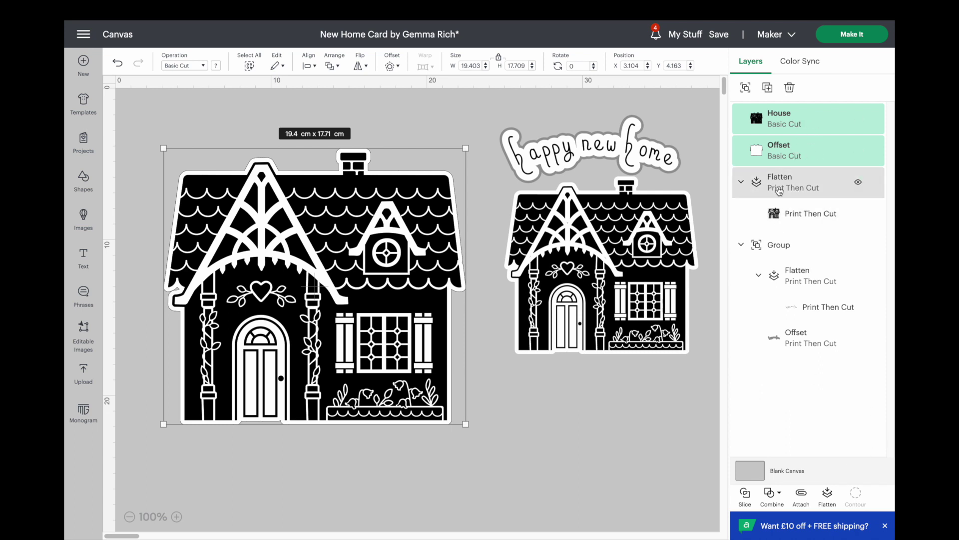
click(827, 494)
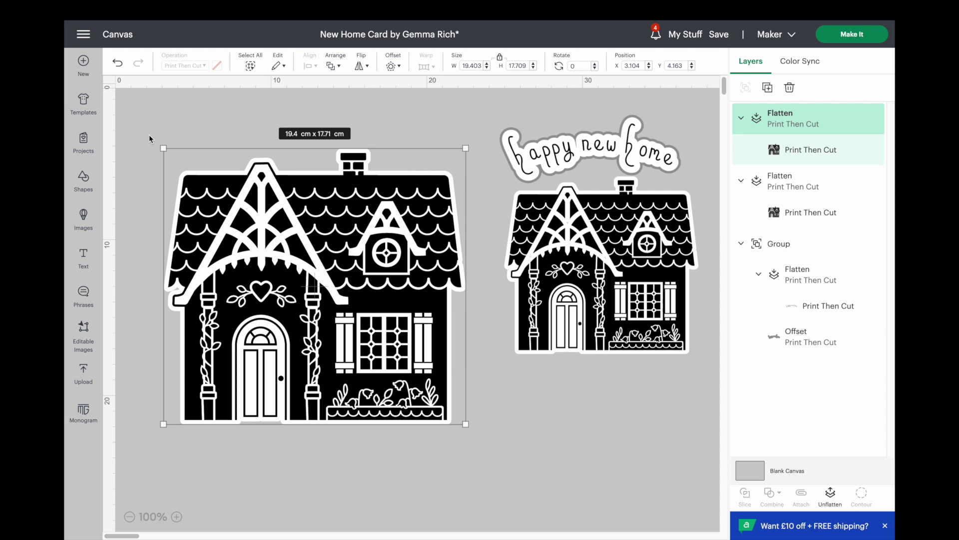
drag(162, 146, 250, 227)
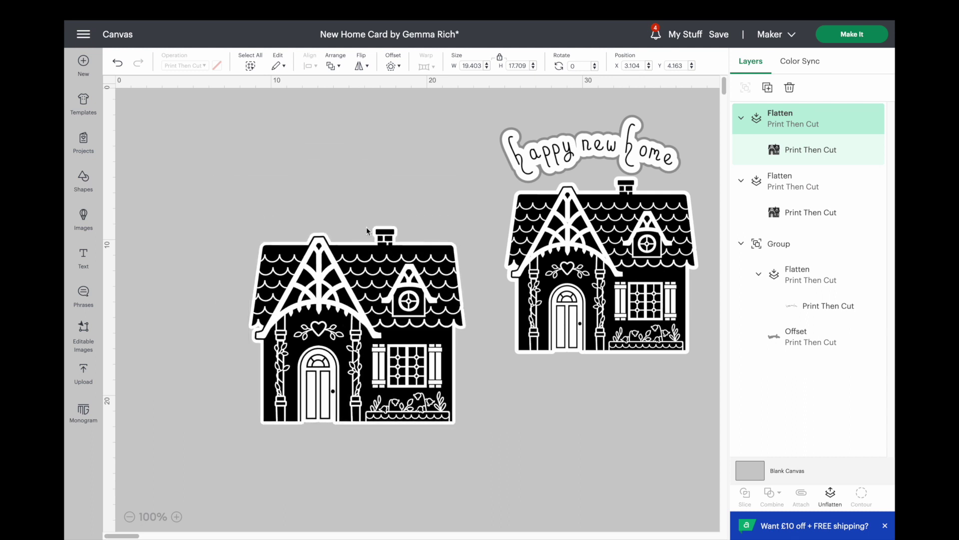
Delete the original finished house and place the existing "happy new home" wording above the new house
click(574, 236)
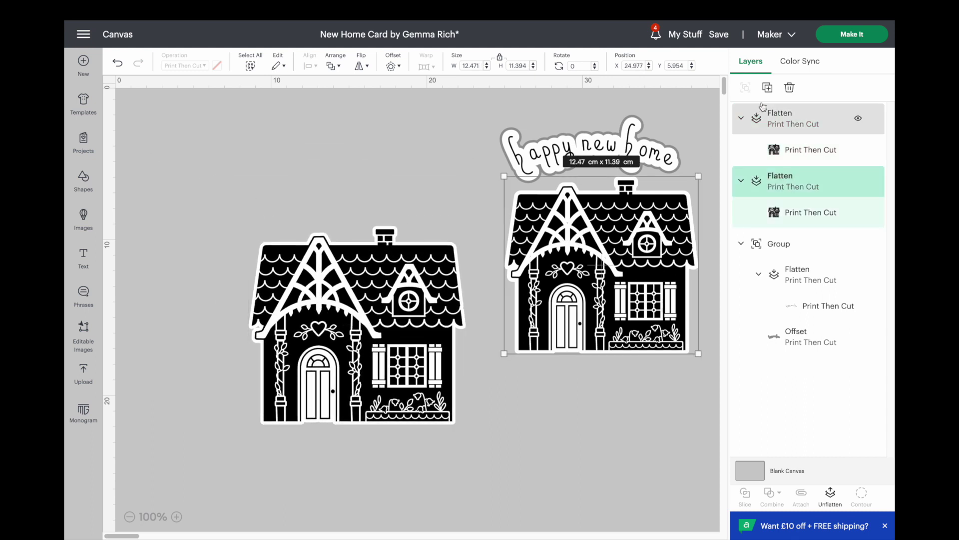
click(790, 89)
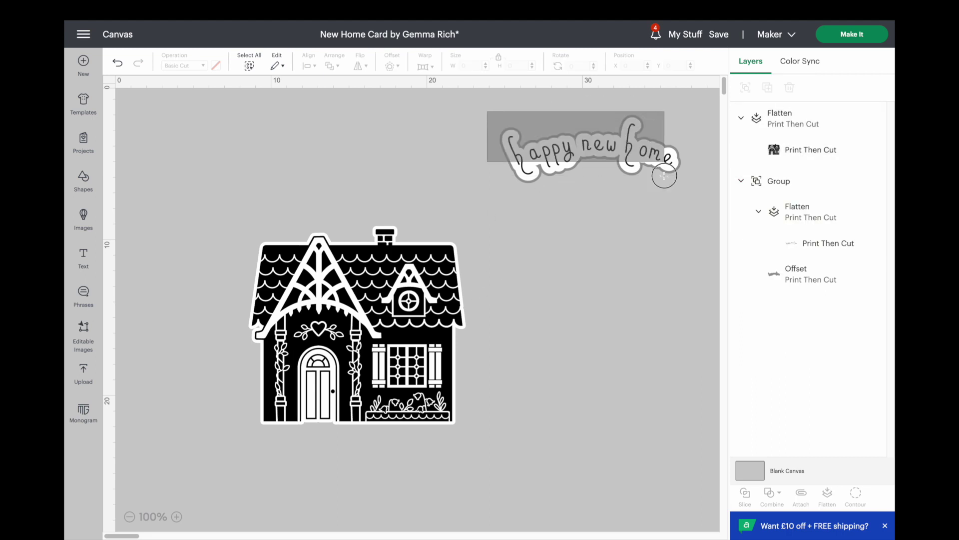
click(618, 169)
drag(608, 157, 376, 201)
drag(407, 307, 370, 286)
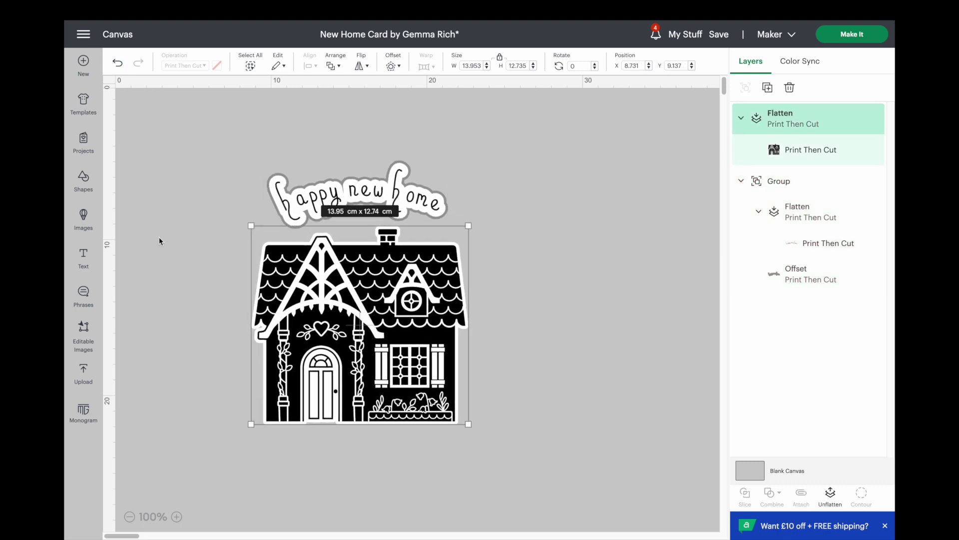
Add a new text reading "happy new home" to the canvas
click(83, 255)
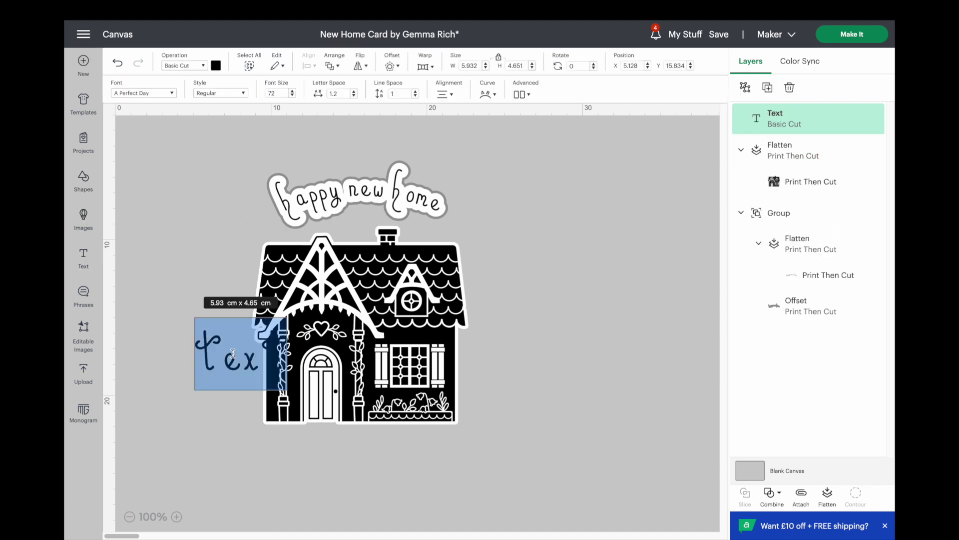
text(happy)
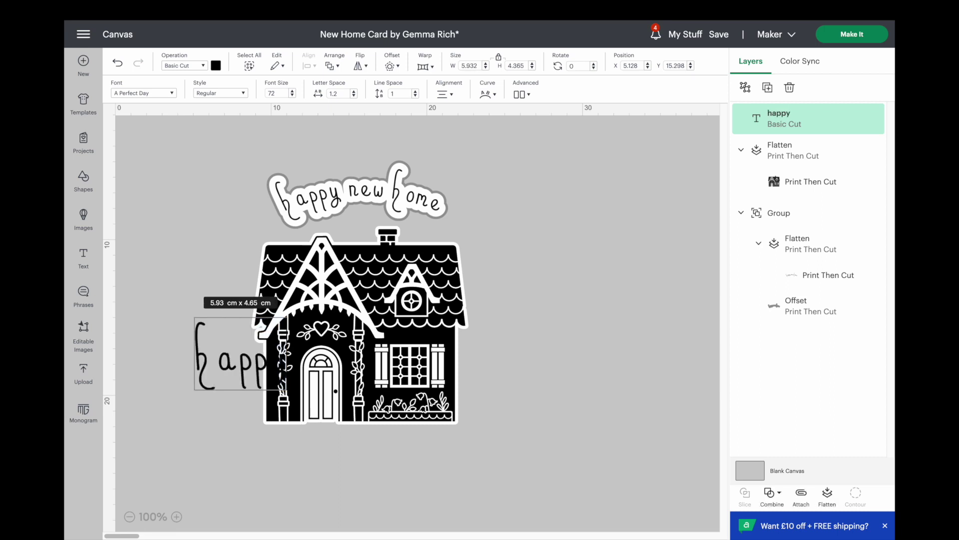
text( new home)
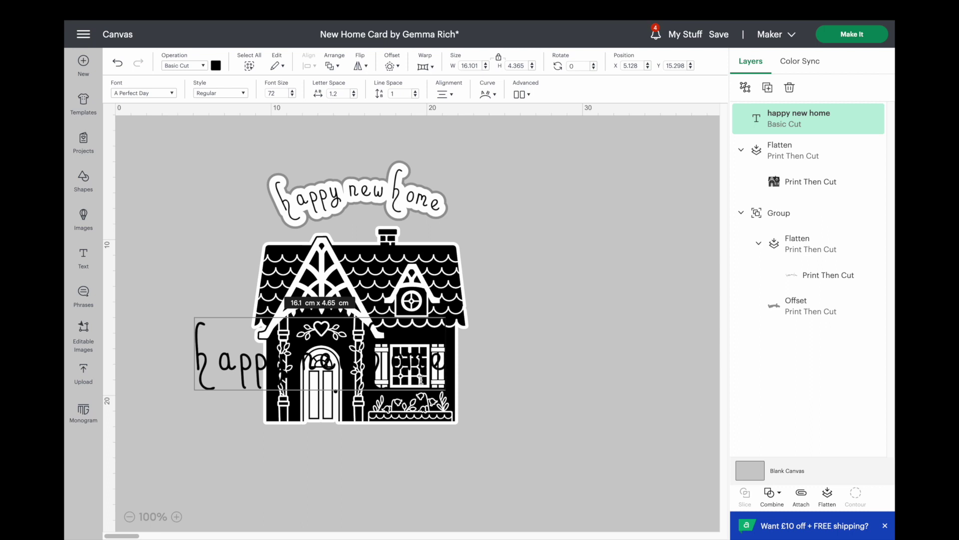
click(558, 344)
Swap the existing wording above the house for the new text, scaled to about 10.84 × 2.94 cm
drag(363, 359, 356, 486)
drag(254, 147, 434, 215)
drag(363, 197, 645, 166)
drag(372, 491, 356, 193)
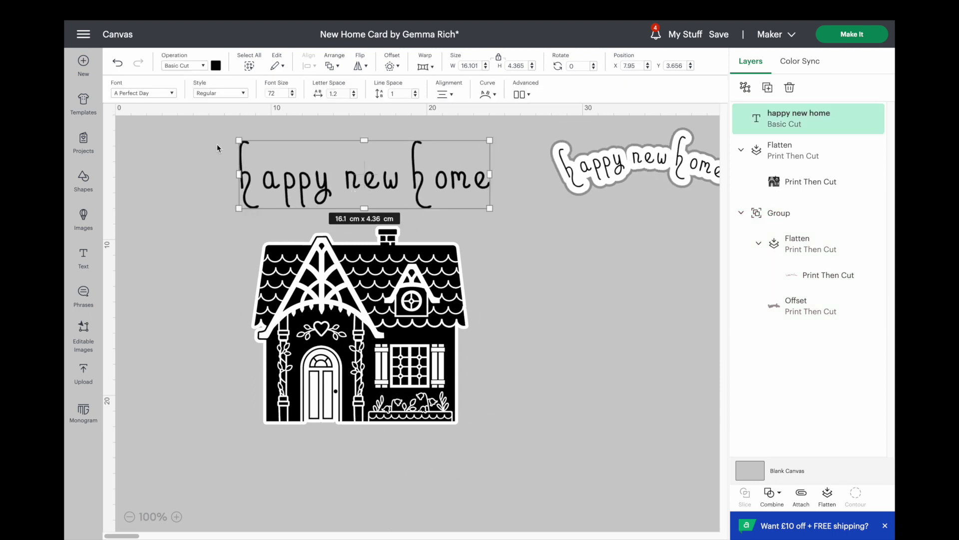
drag(238, 137, 322, 162)
drag(385, 188, 340, 191)
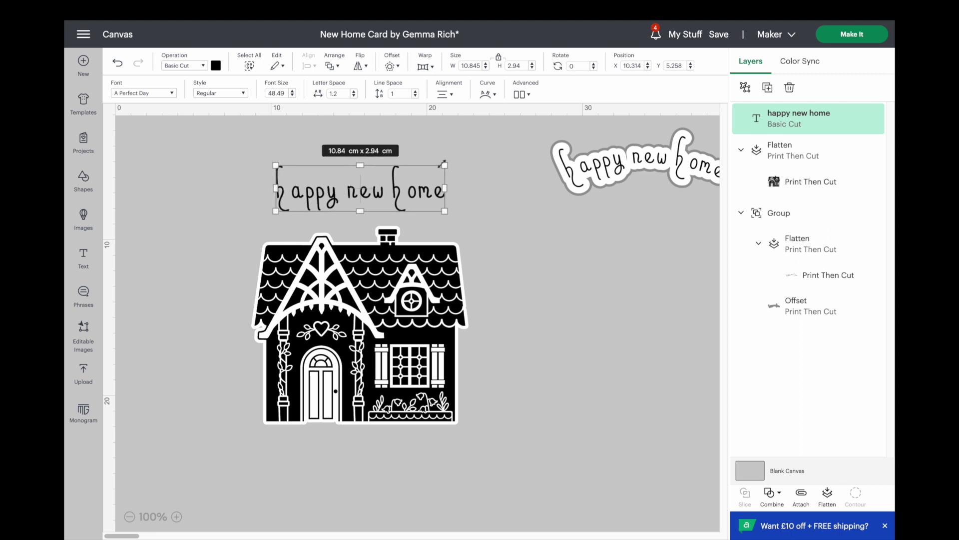
Curve the new "happy new home" text by 37 and position it above the house roof
click(493, 96)
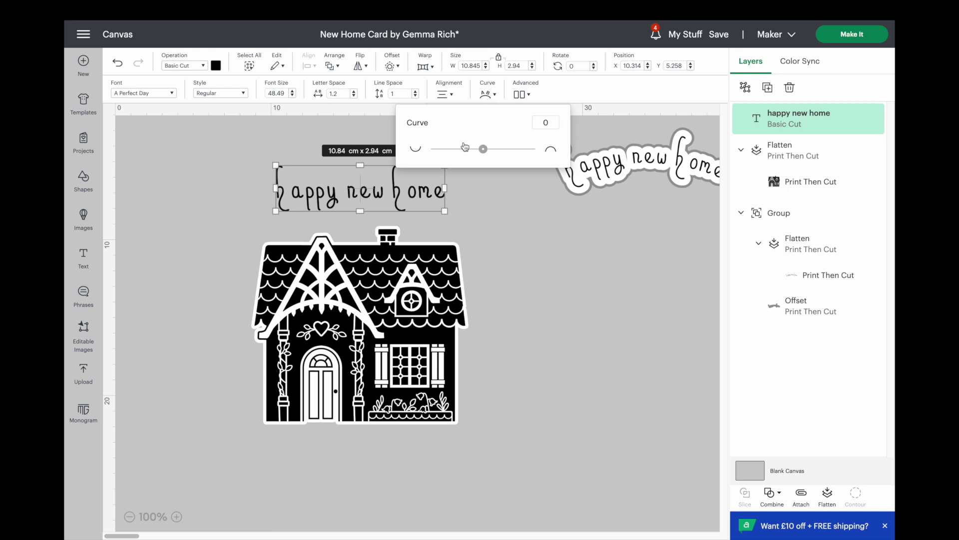
drag(482, 150, 502, 152)
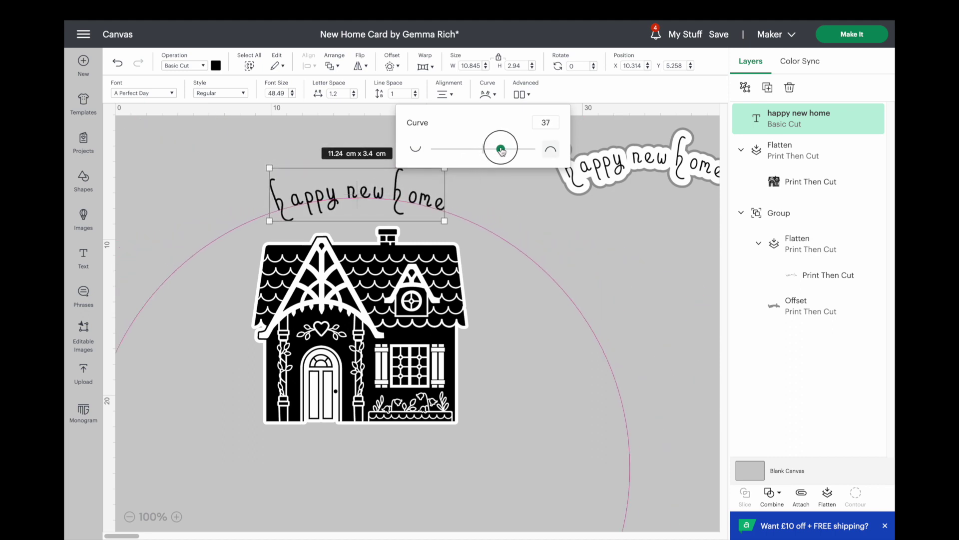
drag(502, 151, 502, 151)
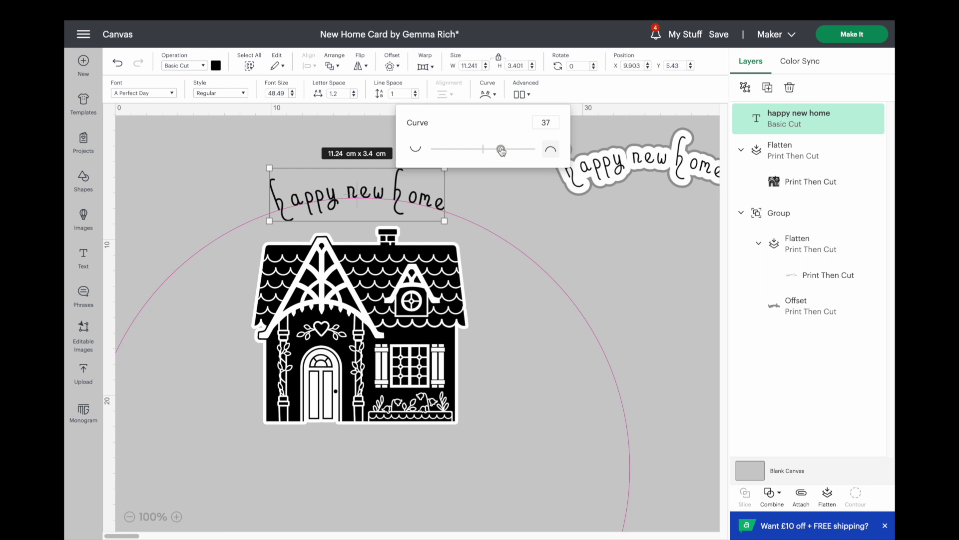
click(517, 207)
drag(364, 200, 366, 187)
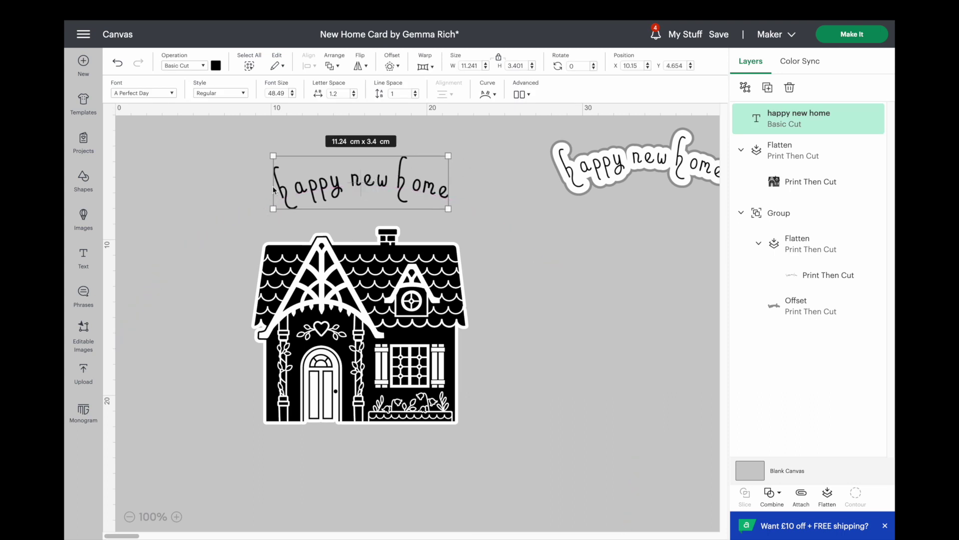
click(216, 65)
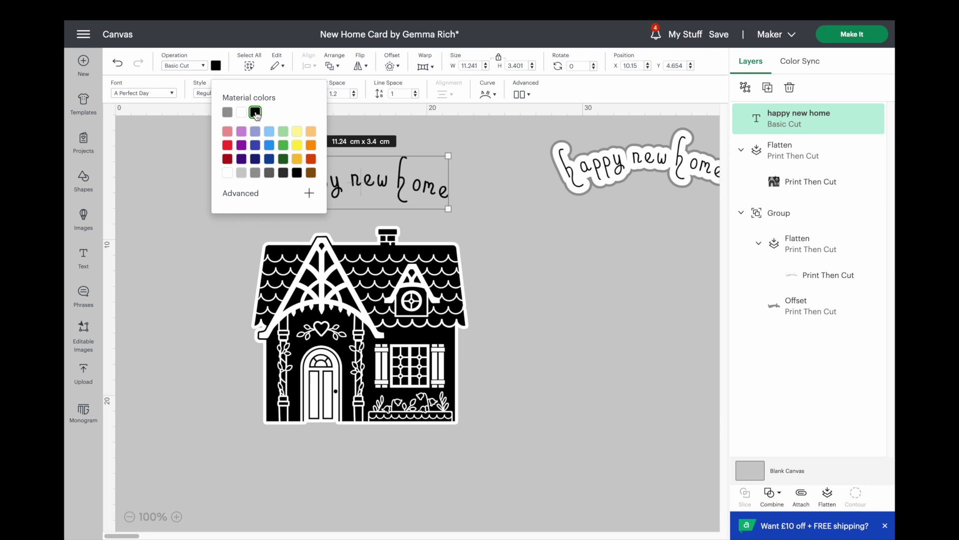
click(172, 178)
Create a welded offset with rounded corners around the curved text, about 12.02 × 4.18 cm overall
drag(261, 144, 449, 209)
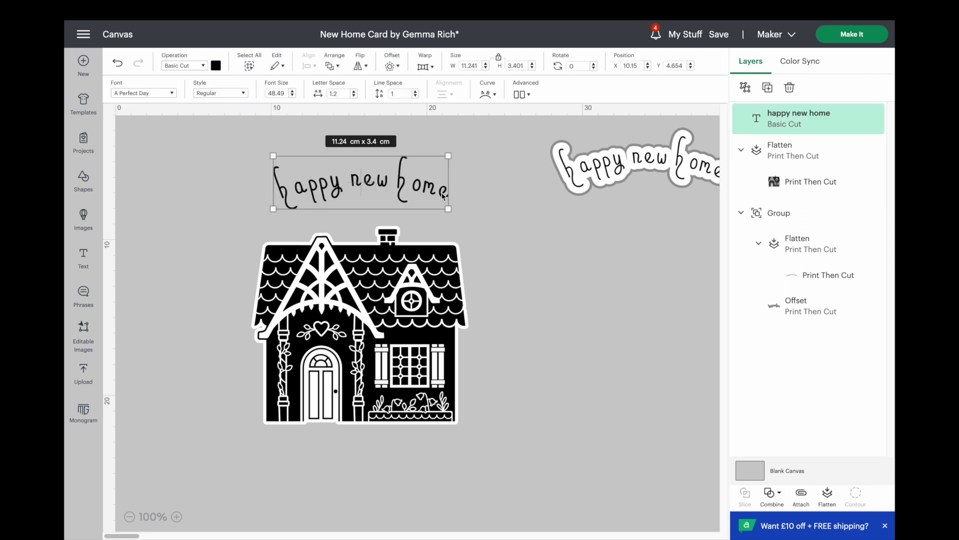
click(390, 66)
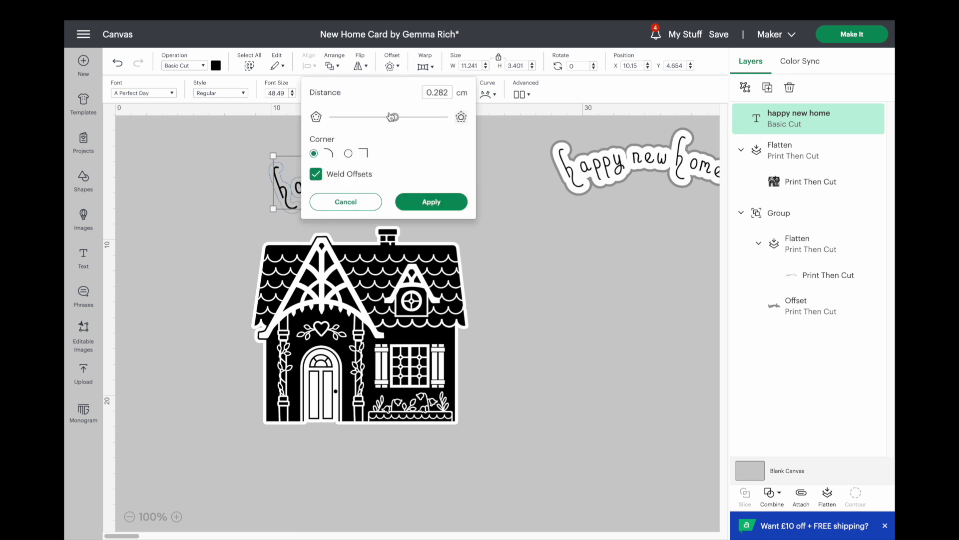
drag(395, 119, 397, 120)
click(419, 202)
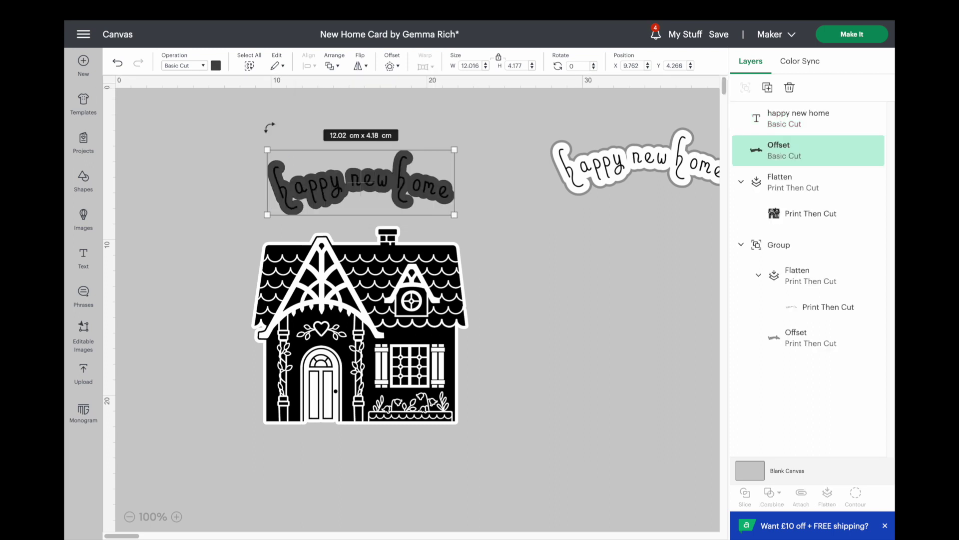
Change the material colour of the curved text's offset to white
click(216, 65)
click(242, 112)
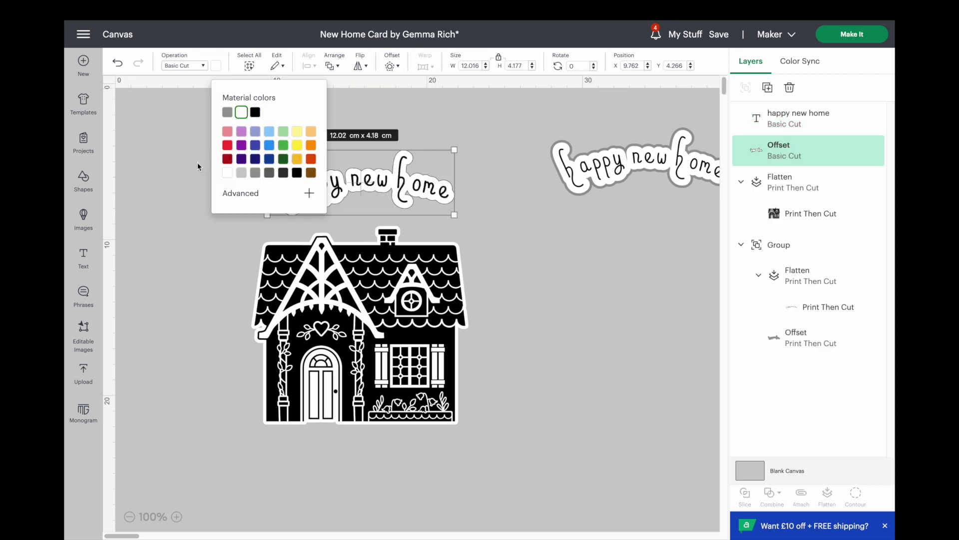
click(185, 170)
Flatten the curved "happy new home" text together with its white offset into one print-then-cut layer
drag(245, 129, 480, 210)
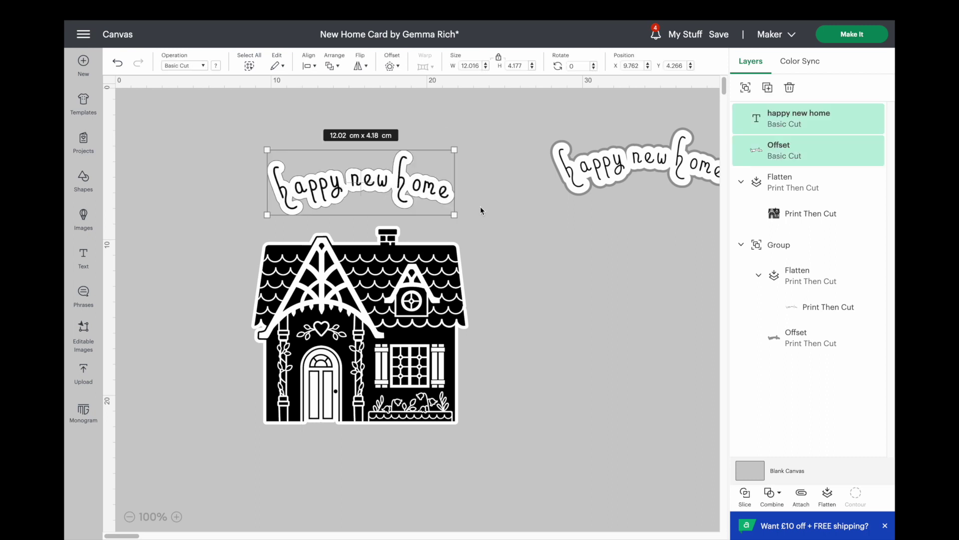
click(645, 277)
click(759, 156)
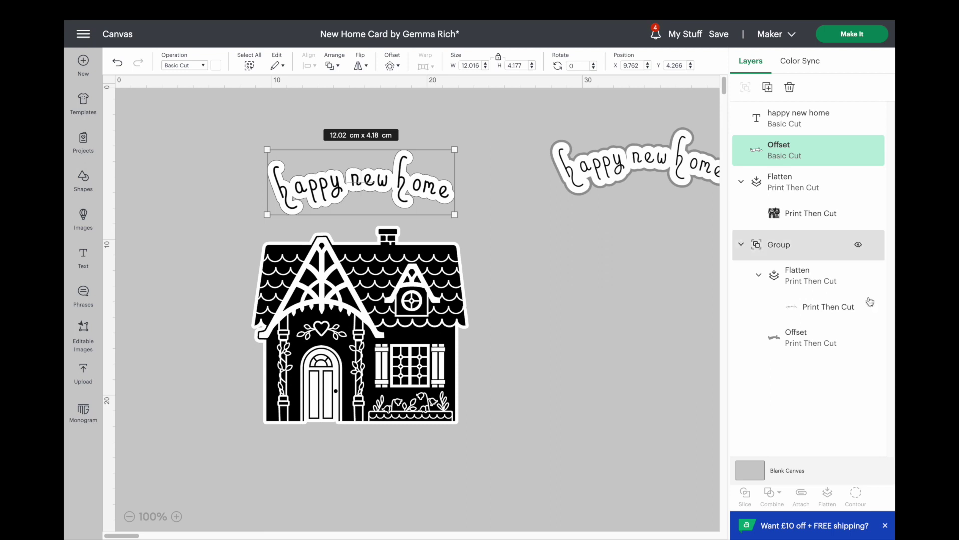
drag(206, 109, 495, 219)
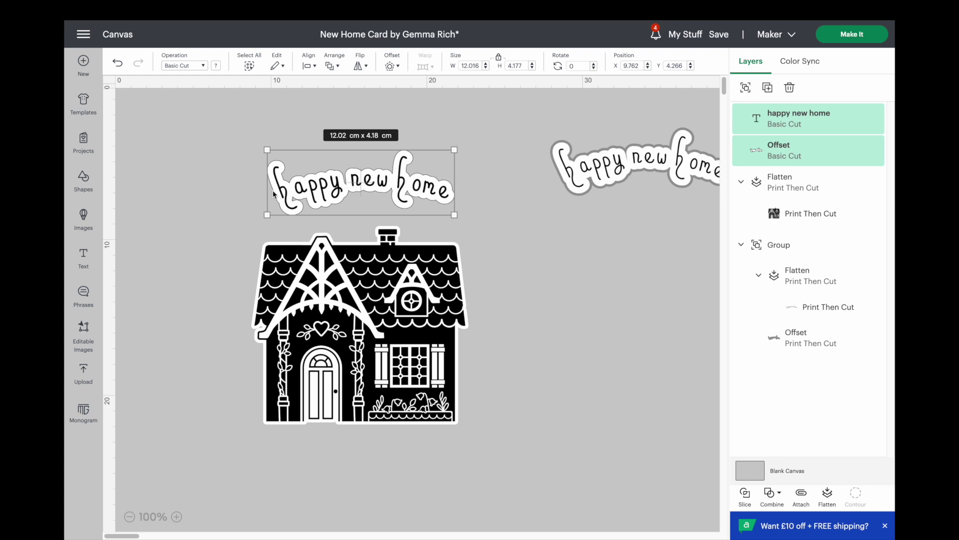
click(828, 496)
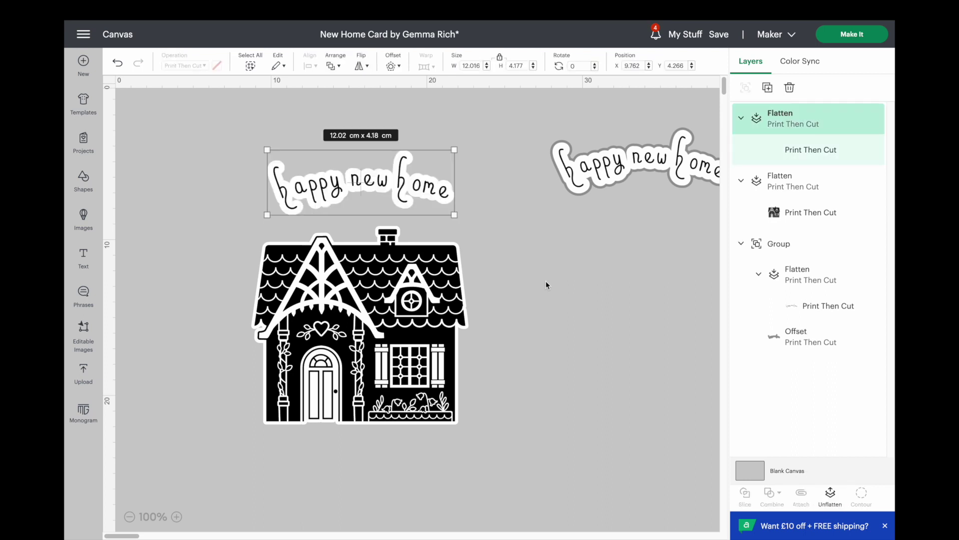
Create a welded 0.212 cm offset with rounded corners around the flattened curved wording
drag(403, 198, 402, 198)
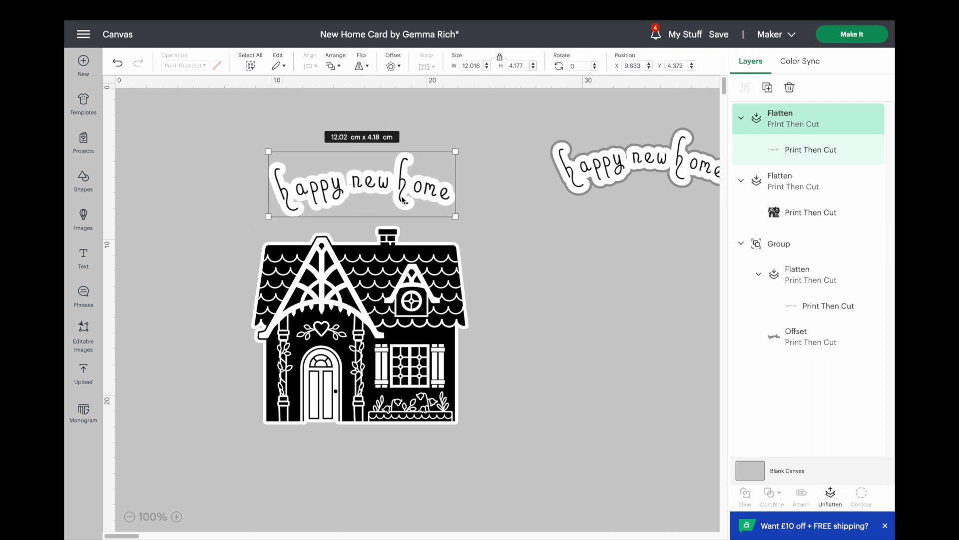
click(392, 66)
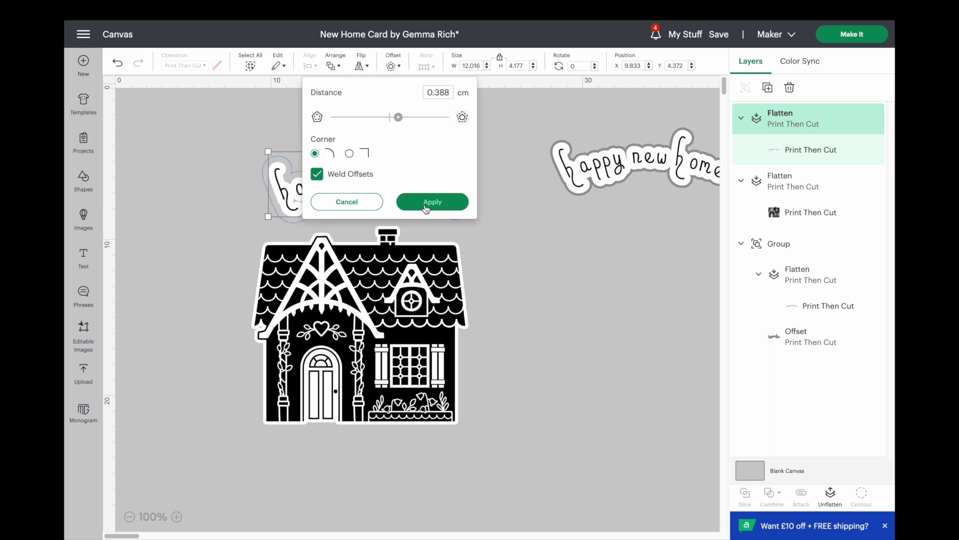
drag(398, 117, 396, 120)
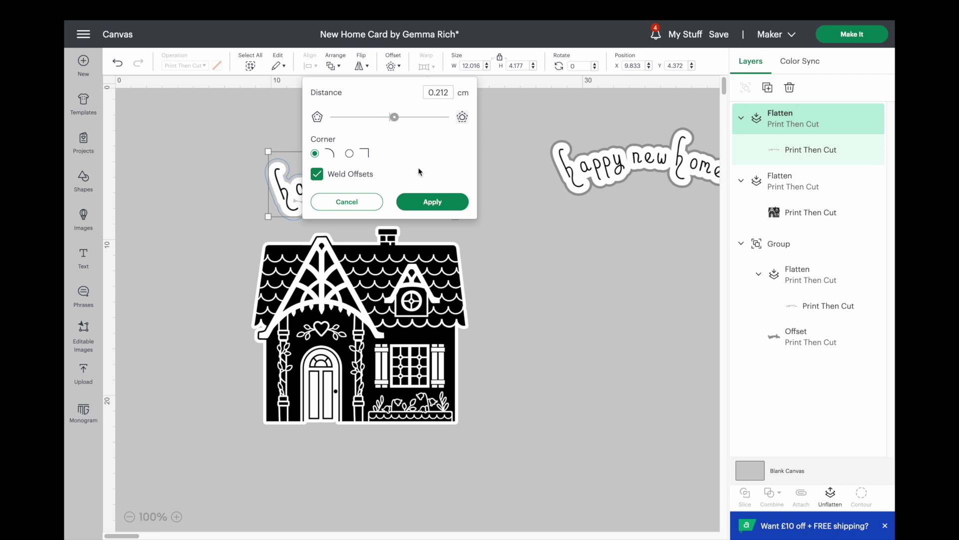
click(431, 202)
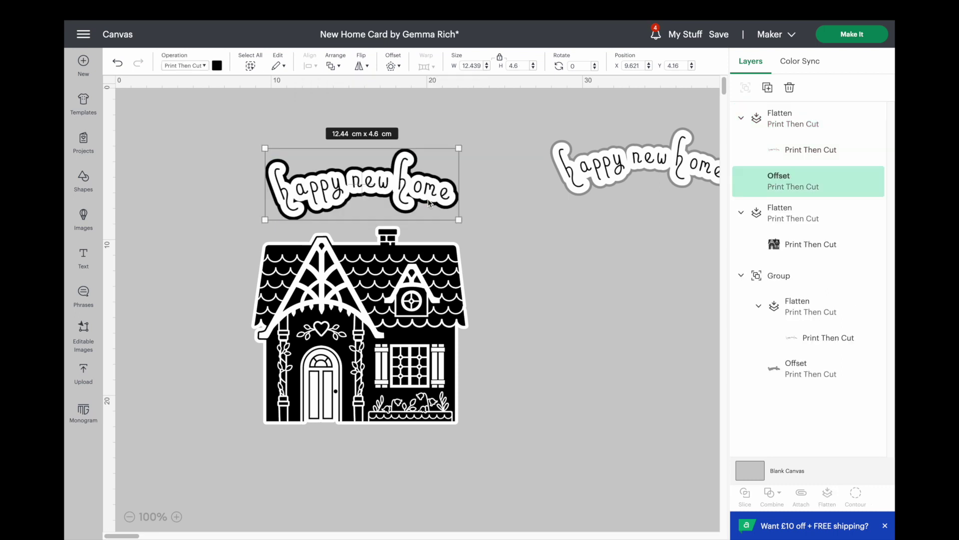
Change the print colour of the wording's outer offset to mid grey
click(217, 65)
click(256, 194)
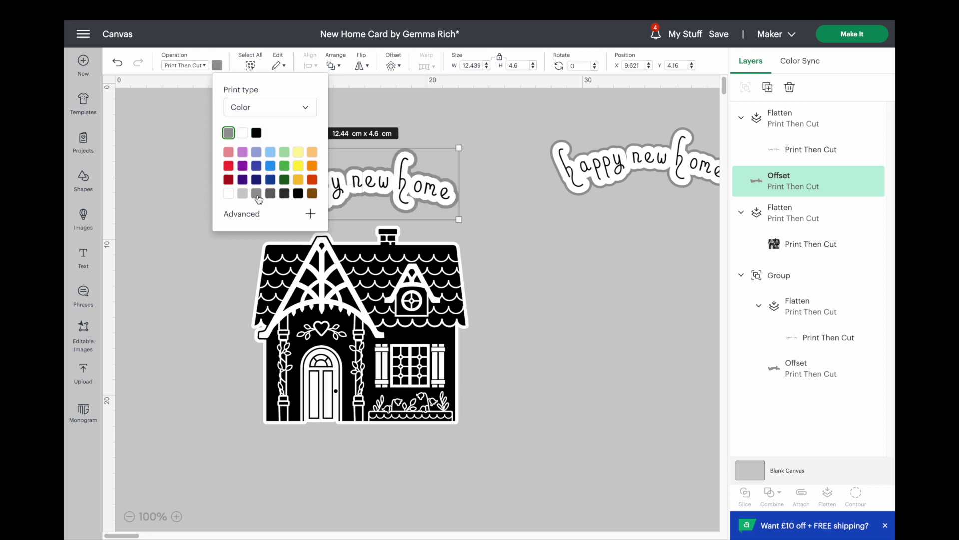
click(224, 299)
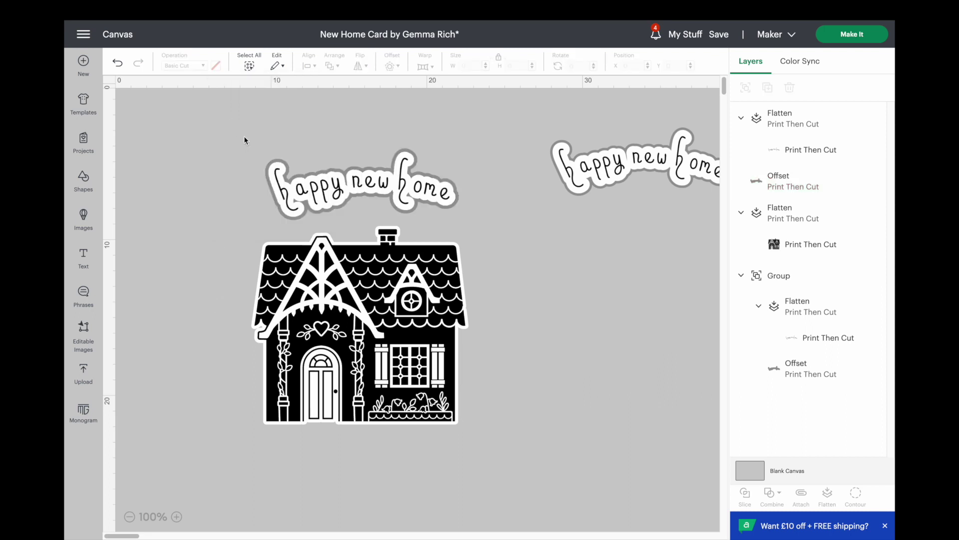
Group the flattened wording with its grey offset just above the roof, and delete the spare copy of the wording beside the house
drag(250, 137, 469, 224)
click(745, 87)
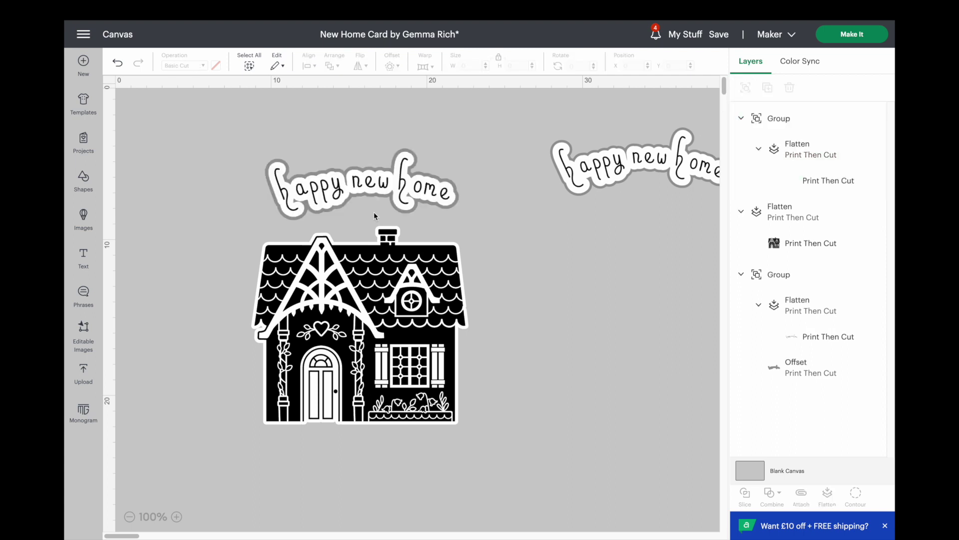
drag(339, 188, 381, 190)
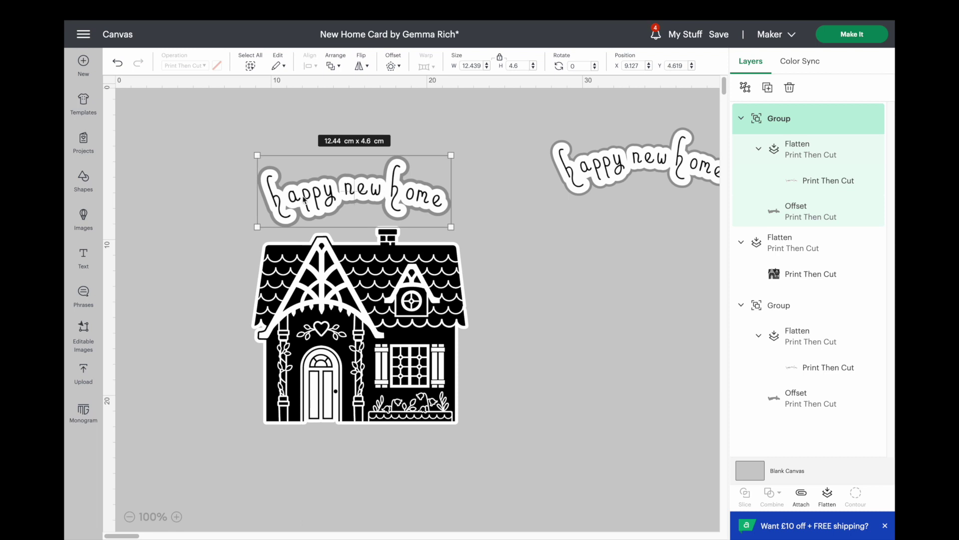
click(567, 162)
click(789, 88)
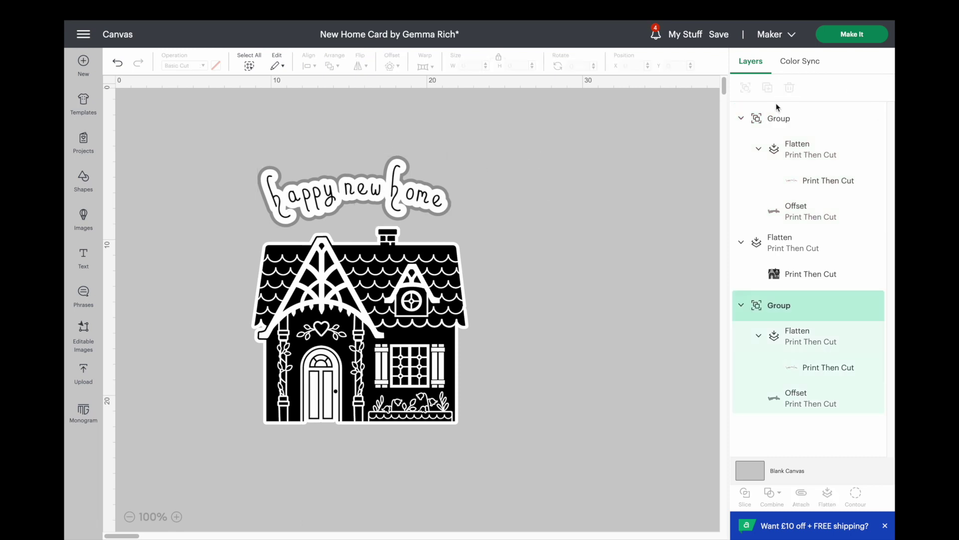
Group the wording with the house and move the group aside to free space for a card base
drag(268, 146, 477, 428)
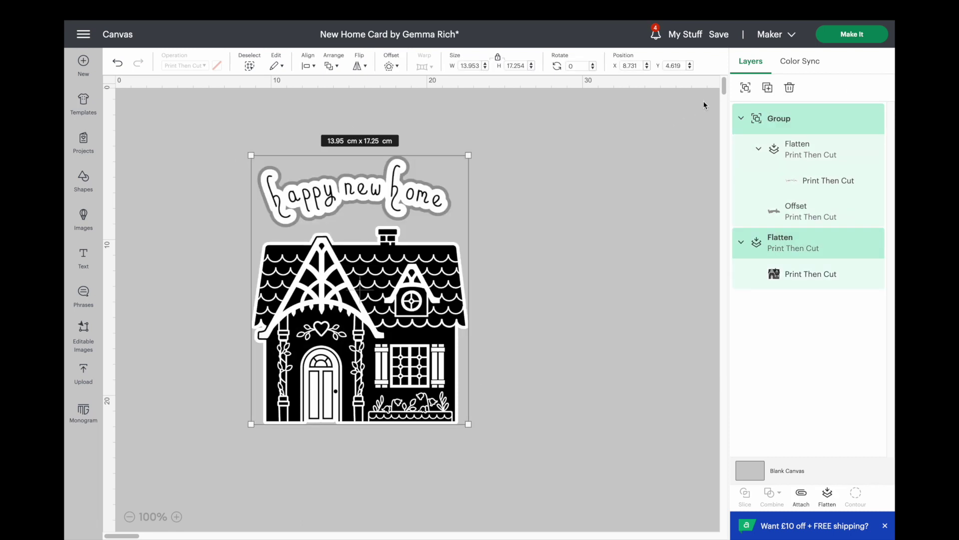
click(740, 92)
drag(333, 283, 564, 268)
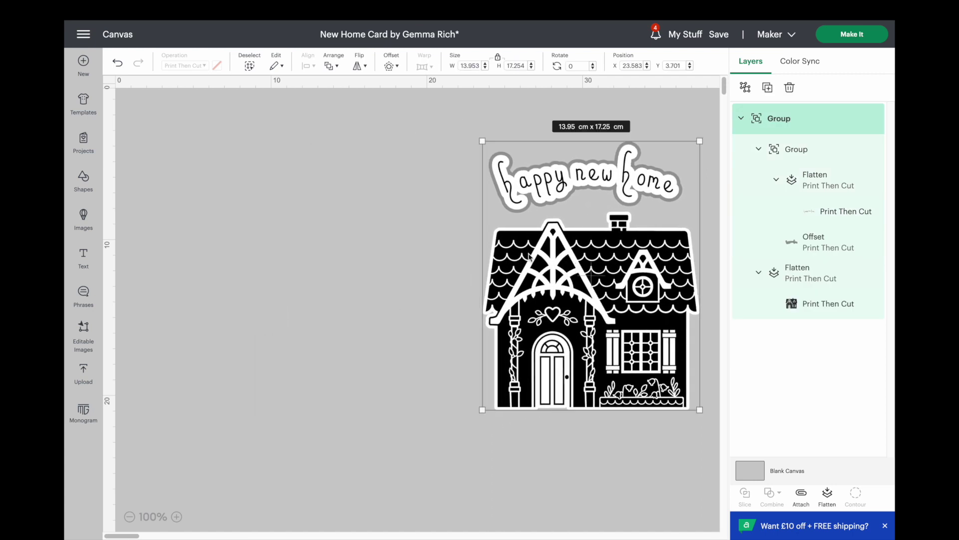
Add a square beside the house design and enlarge it to about 17.89 × 17.89 cm
click(83, 181)
click(283, 253)
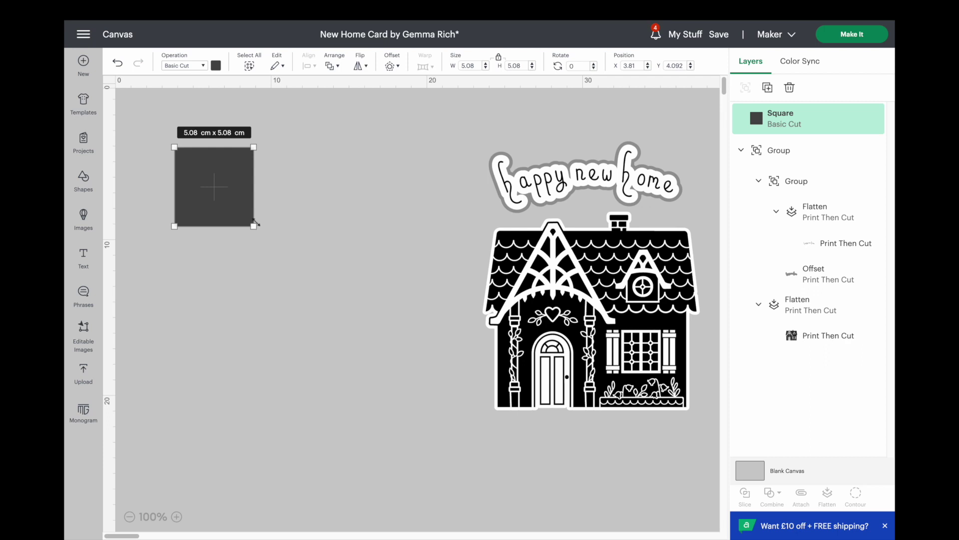
drag(256, 226, 453, 426)
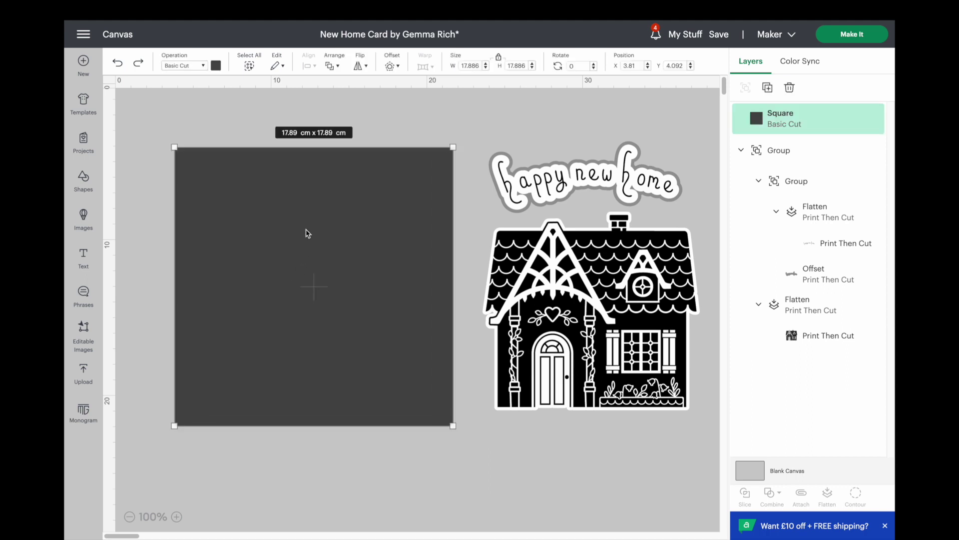
Colour the large square white and send it to the back of the layer order
click(216, 66)
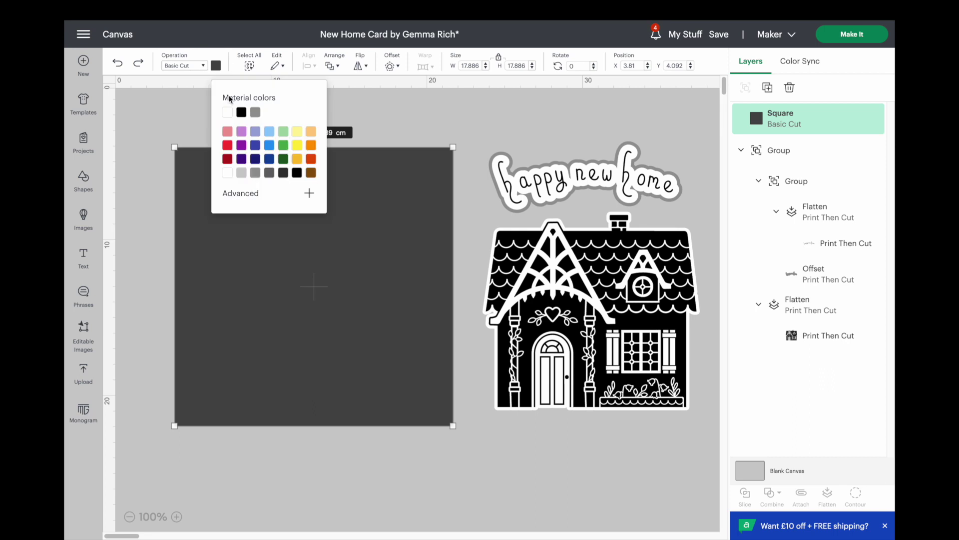
click(227, 112)
click(283, 308)
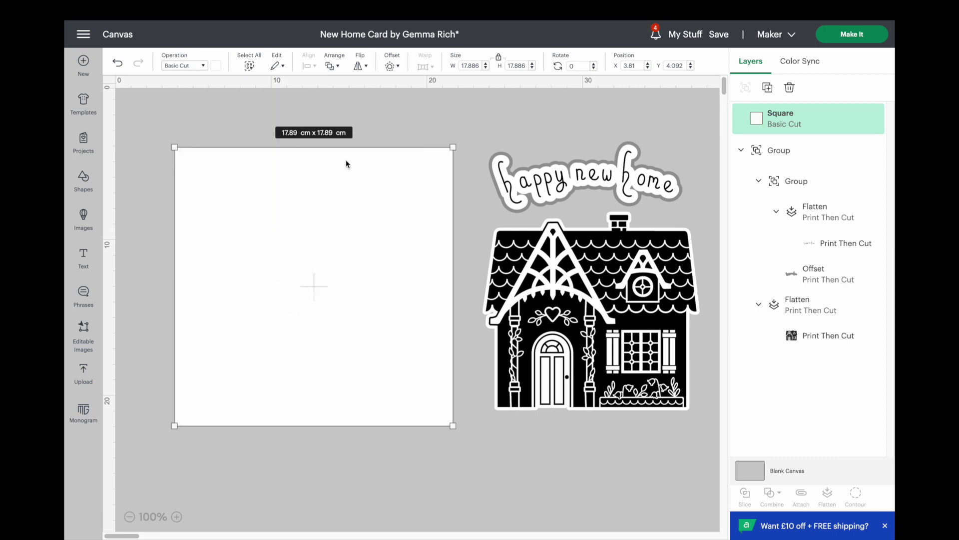
click(331, 65)
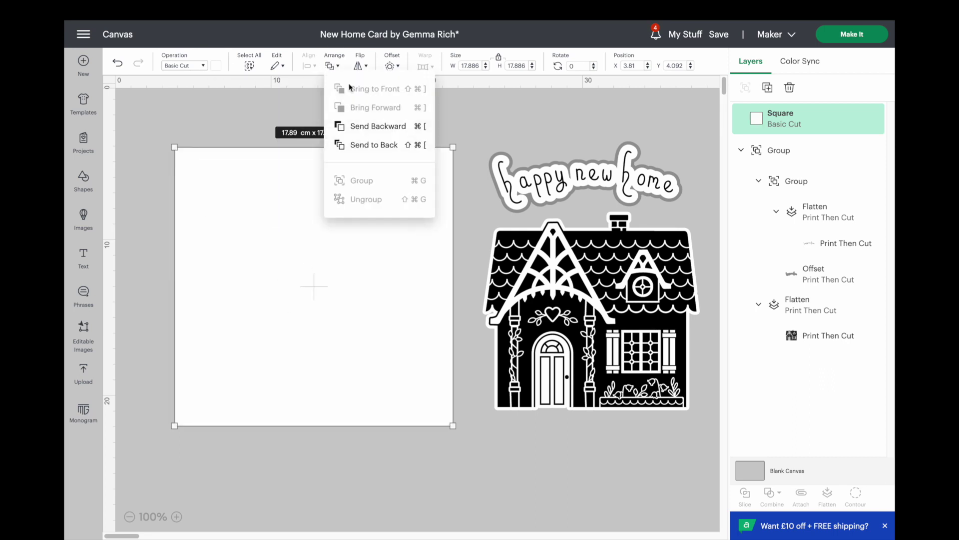
click(357, 148)
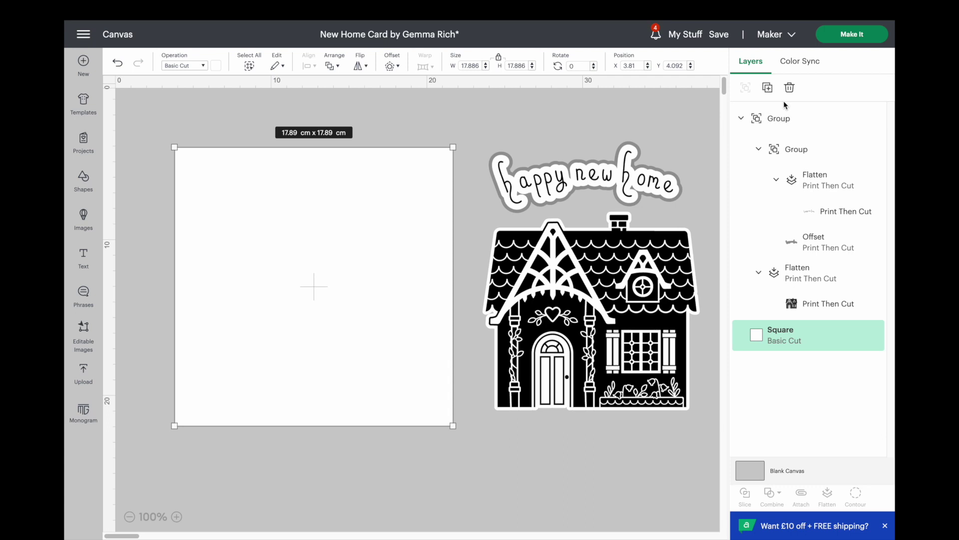
Move the grouped house design onto the white square and scale it to about 10.27 × 12.7 cm
mouse_move(799, 345)
drag(588, 311, 312, 319)
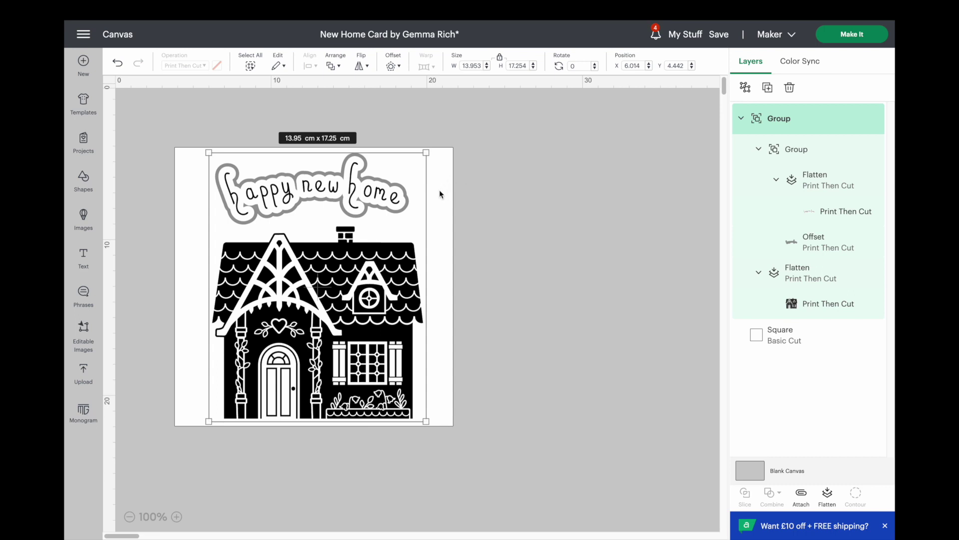
drag(203, 149, 254, 231)
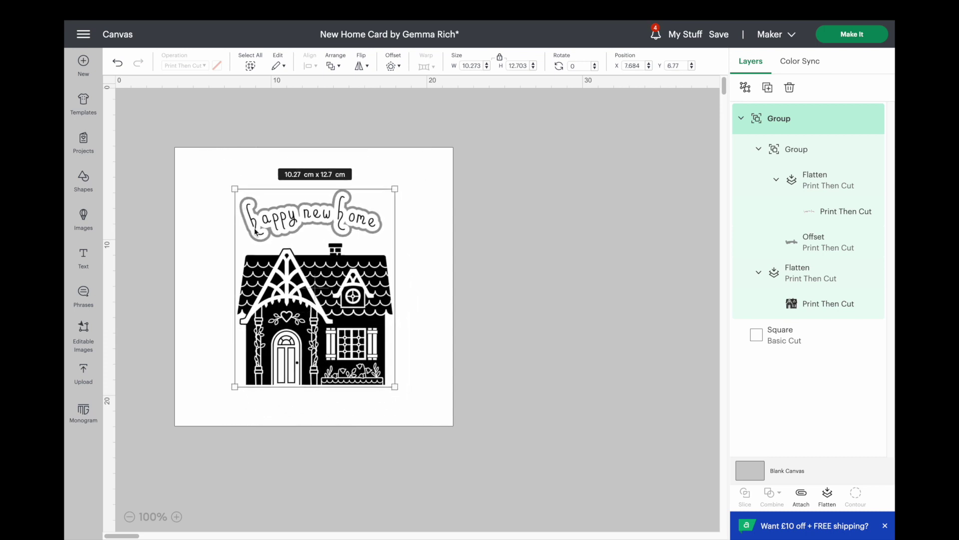
Centre the grouped house design on the white square
drag(155, 115, 479, 441)
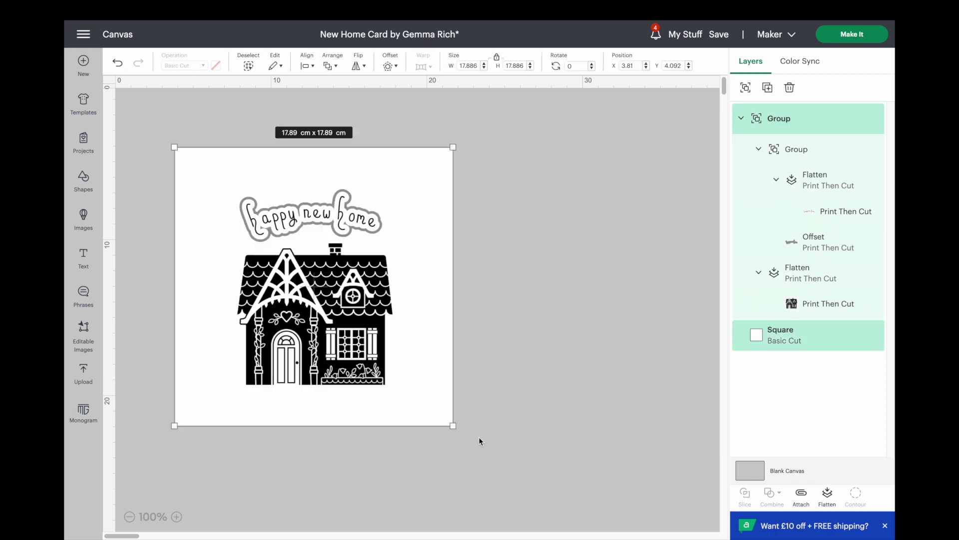
click(303, 66)
click(334, 217)
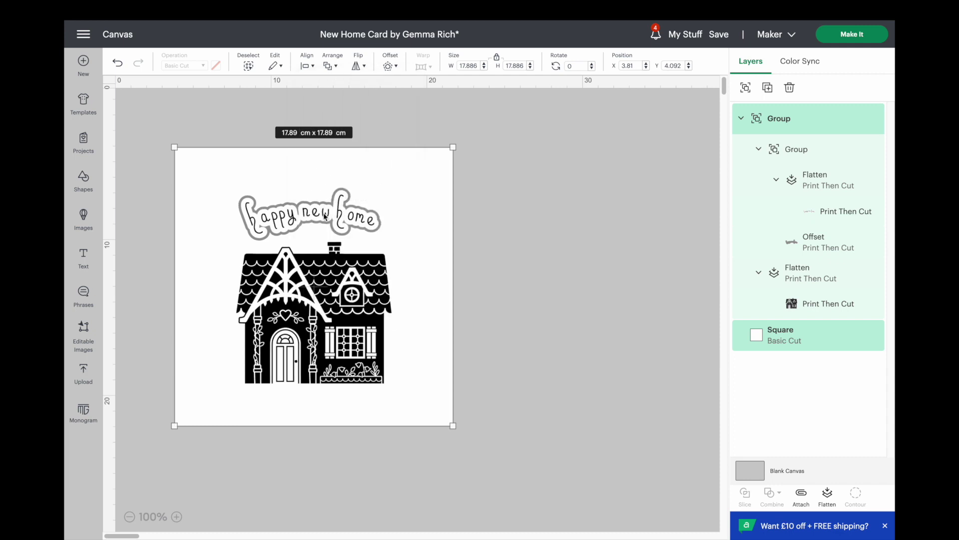
click(588, 198)
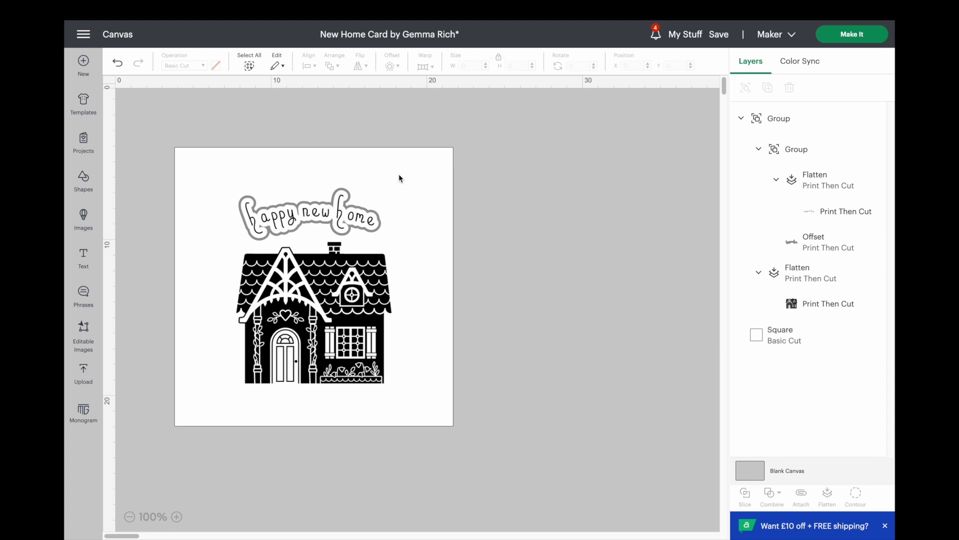
Add a second square about 15.8 × 15.8 cm and position it inside the white square with an even border
click(84, 178)
click(133, 253)
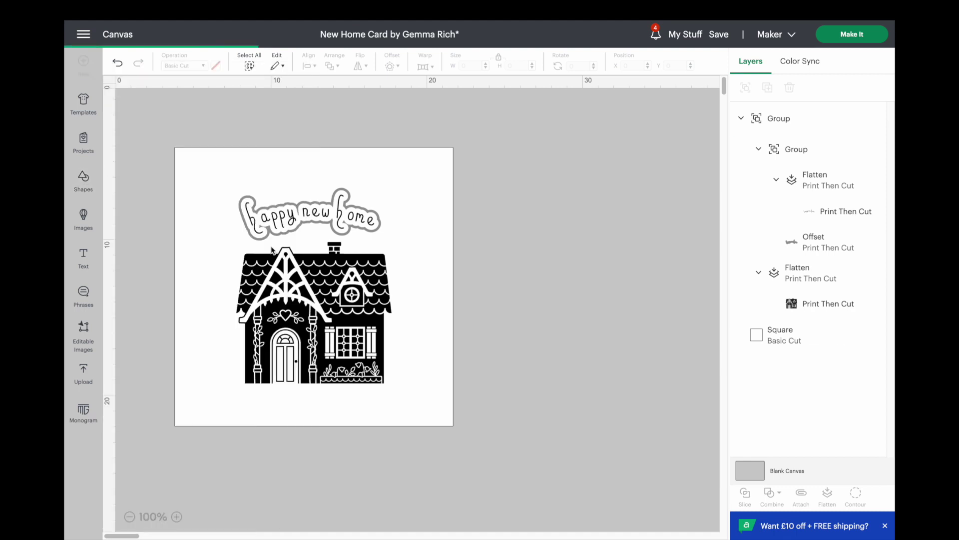
drag(229, 198, 225, 193)
drag(268, 242, 434, 366)
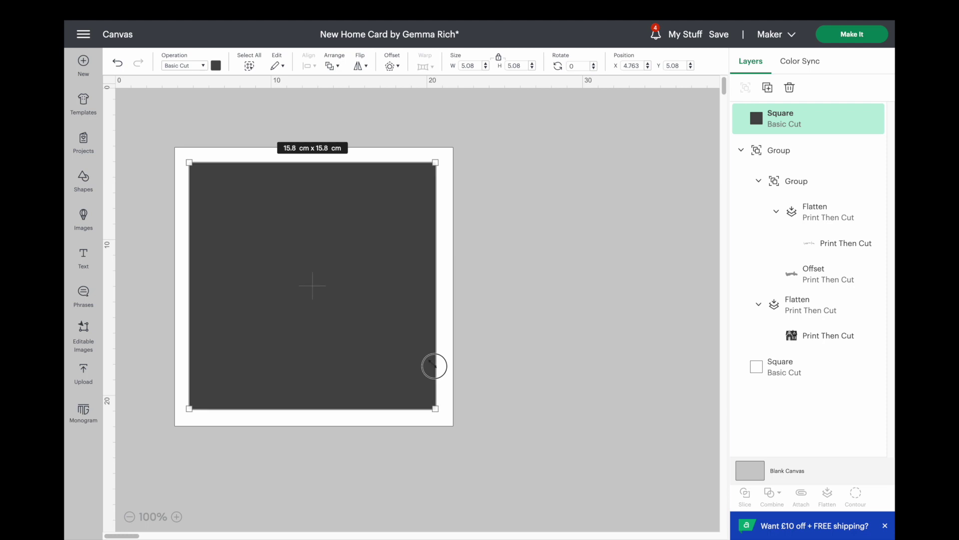
drag(340, 312, 341, 317)
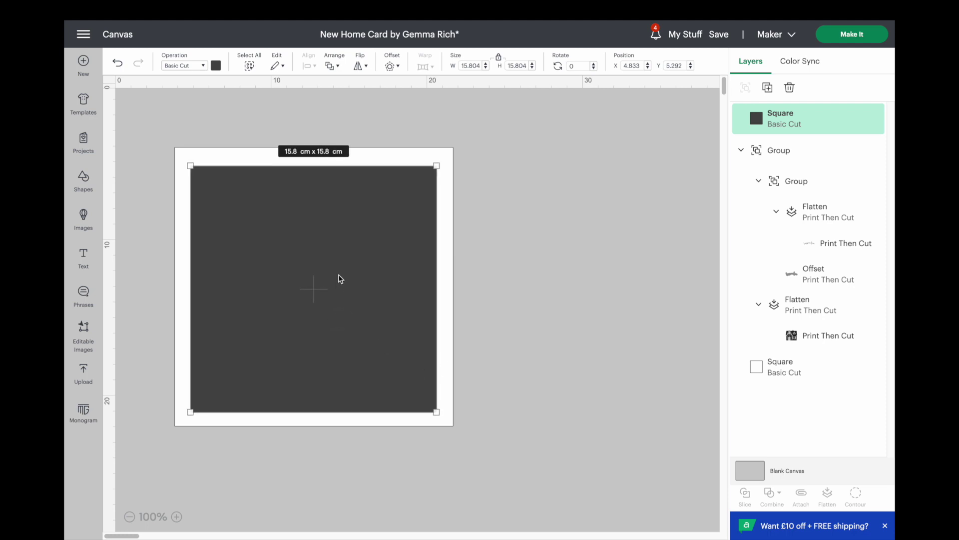
Send the dark square backward behind the house design and centre the design and both squares on each other
right_click(336, 252)
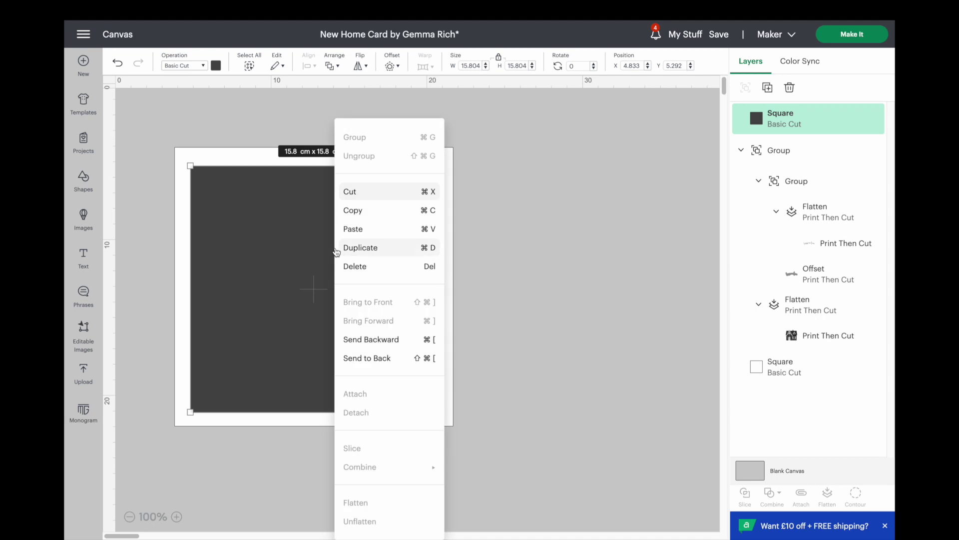
click(372, 340)
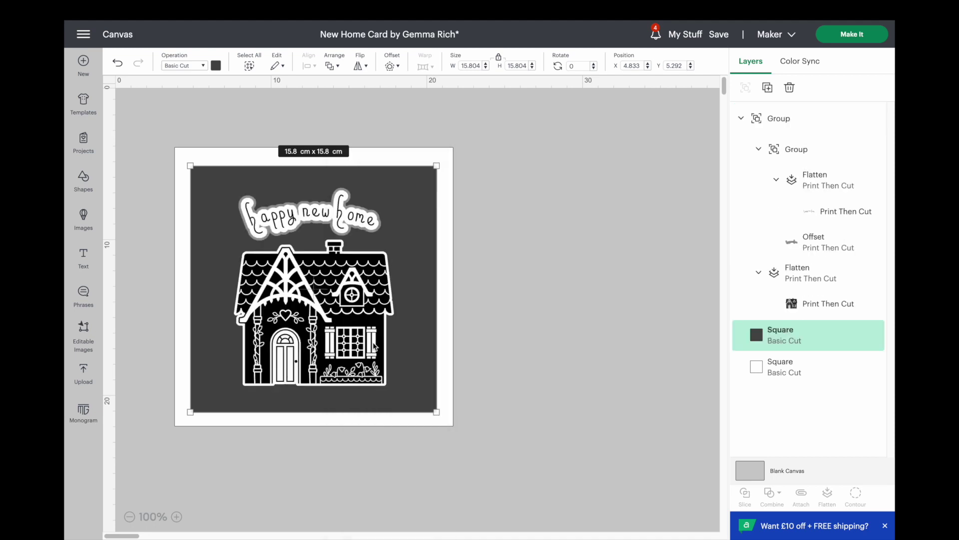
drag(160, 112, 458, 384)
click(306, 66)
click(329, 200)
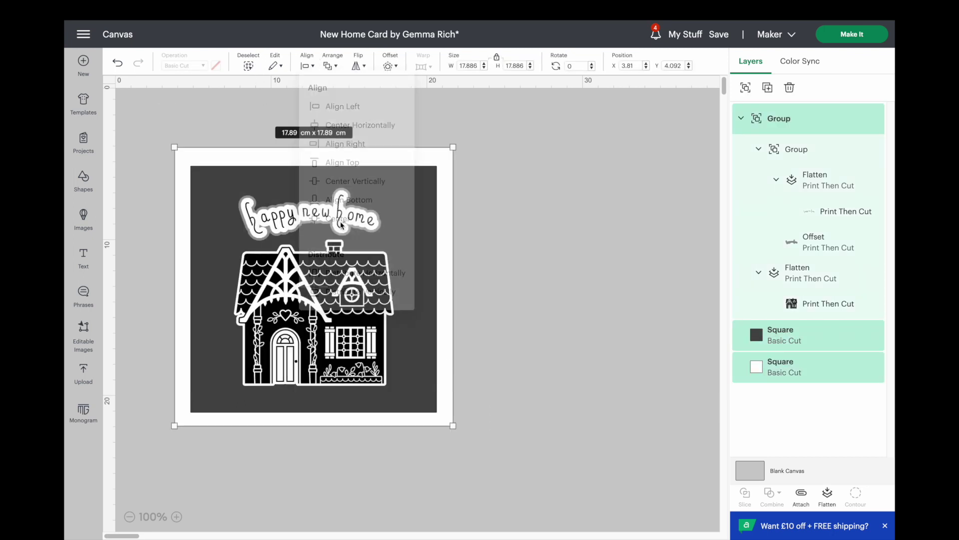
click(533, 221)
Recolour the dark inner square to the custom pale pink #ebdbdb
click(391, 199)
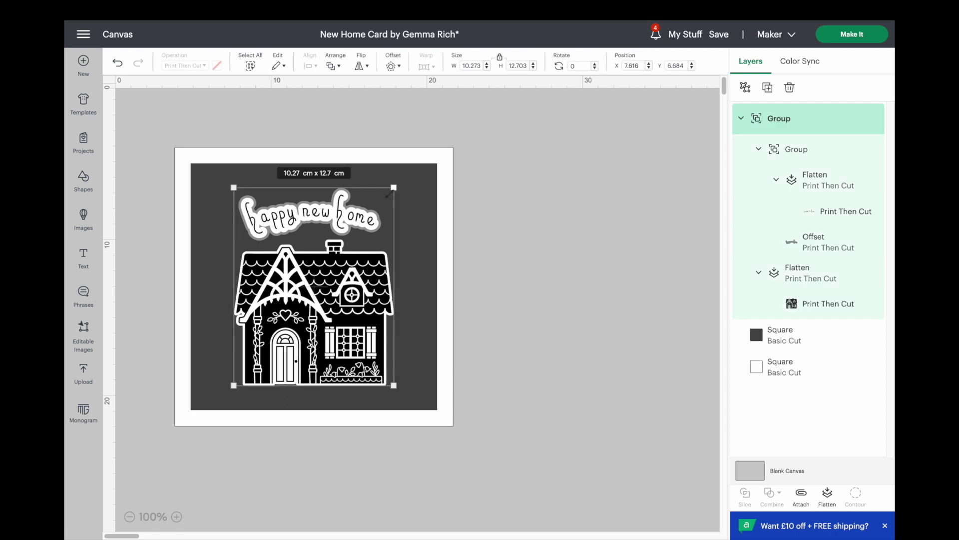
click(427, 190)
click(216, 66)
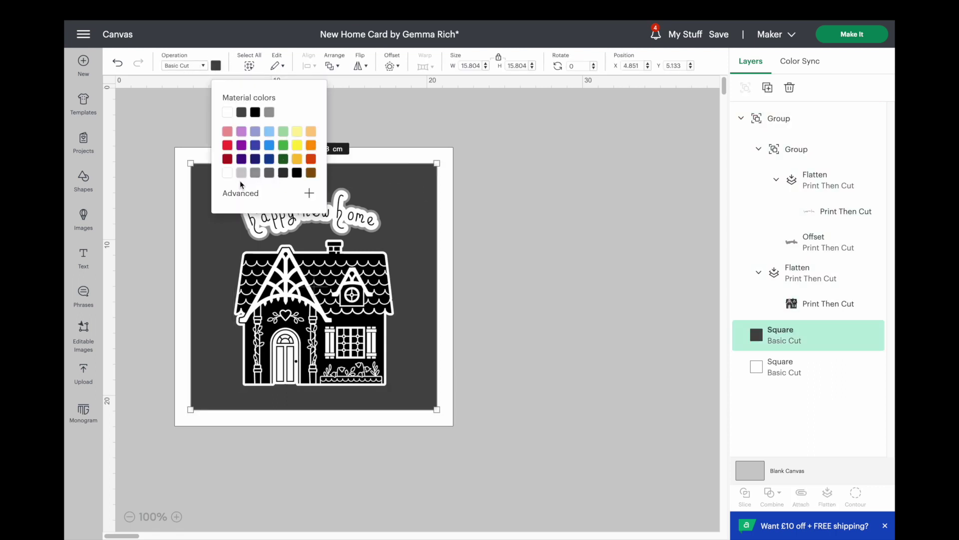
click(246, 194)
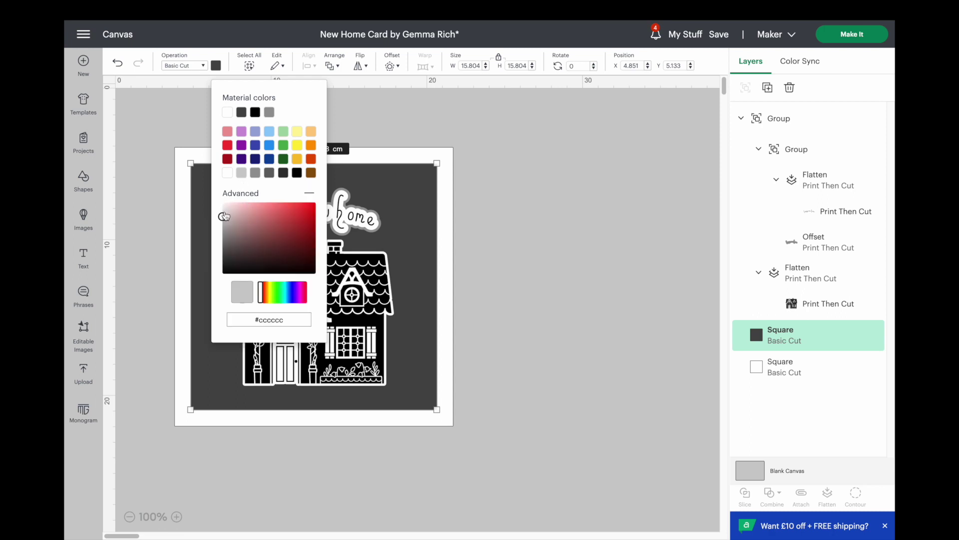
drag(224, 218, 229, 211)
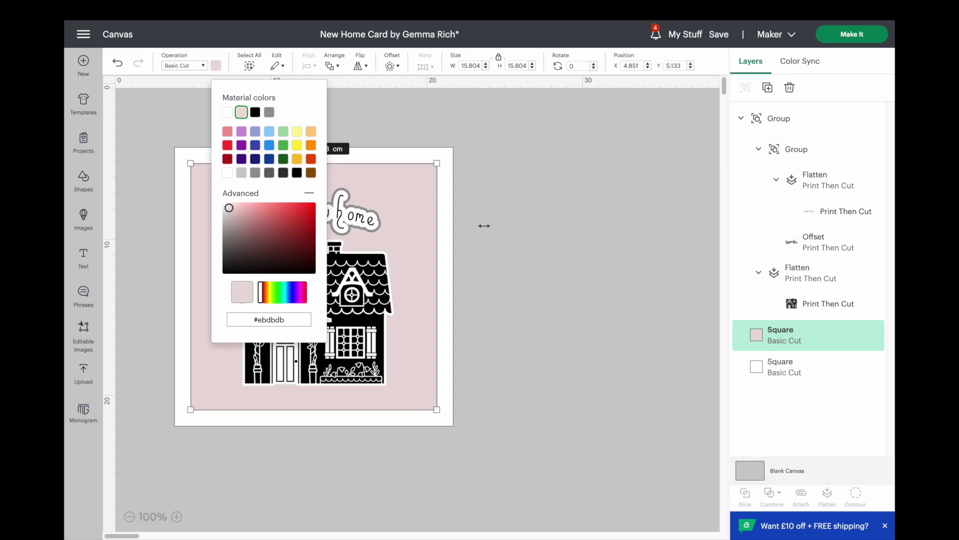
click(539, 223)
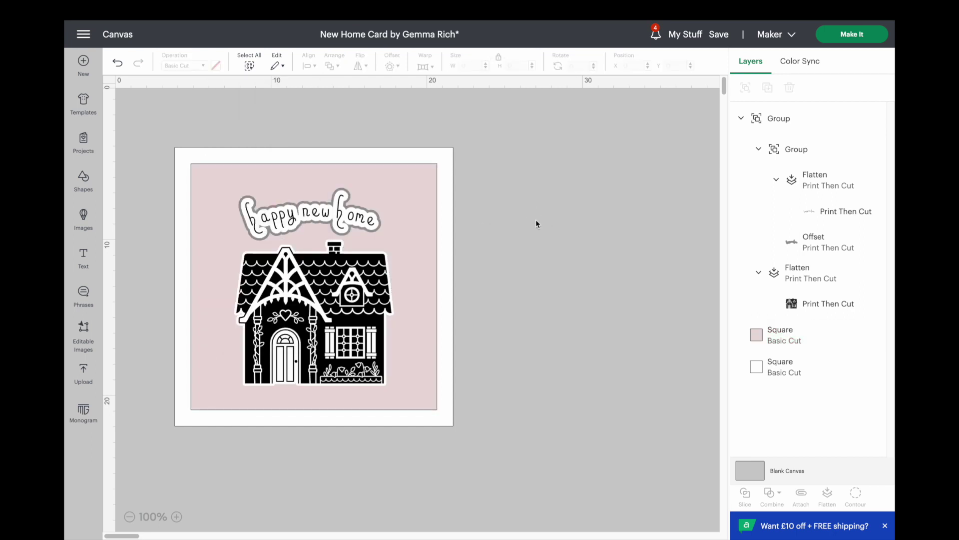
Move the white base square beside the card design and hide it from the project
drag(446, 160, 739, 169)
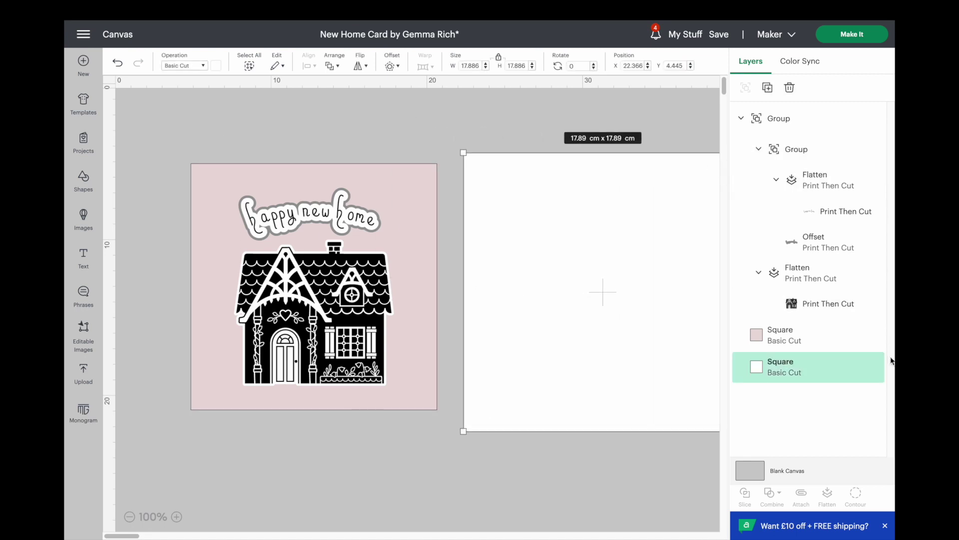
click(858, 366)
click(444, 127)
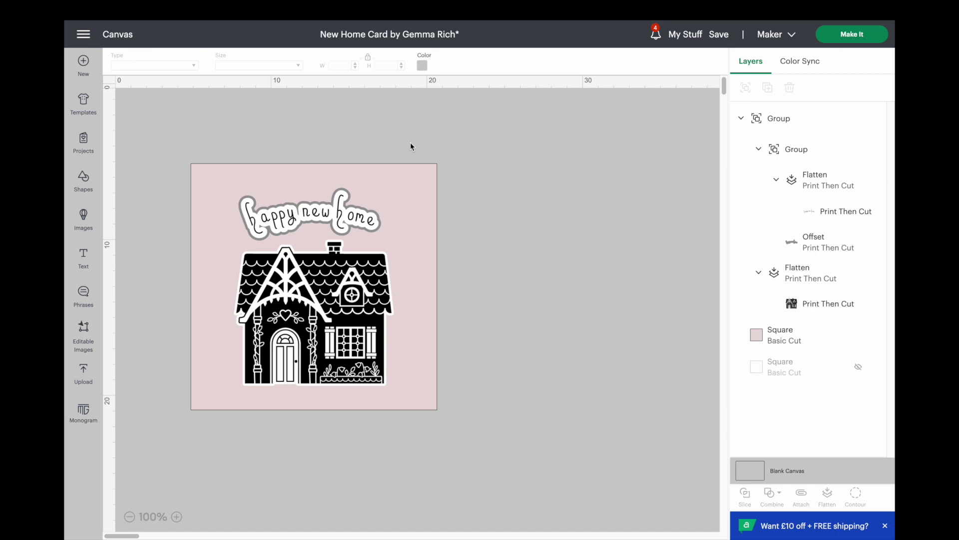
Change the wording's offset layer from Print Then Cut to Basic Cut and colour it mid grey
click(818, 248)
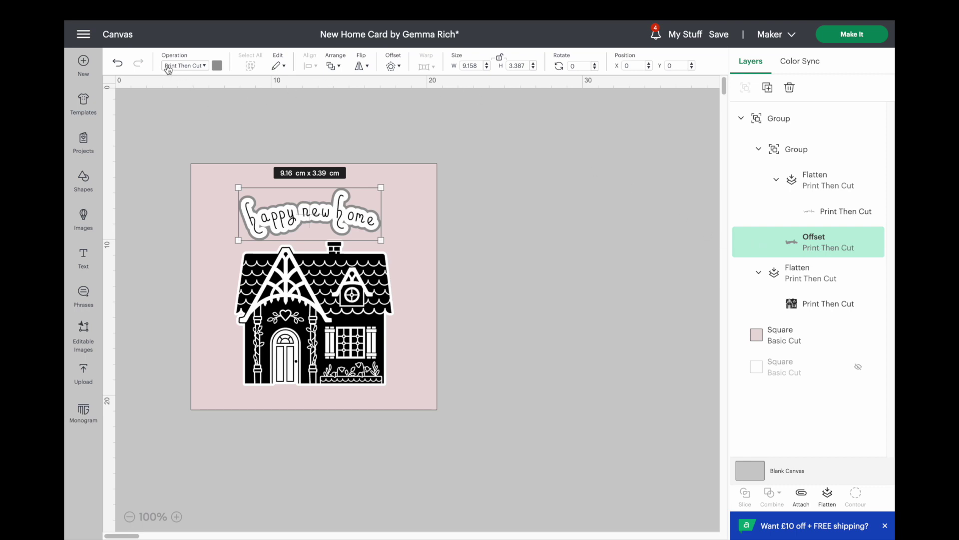
click(206, 67)
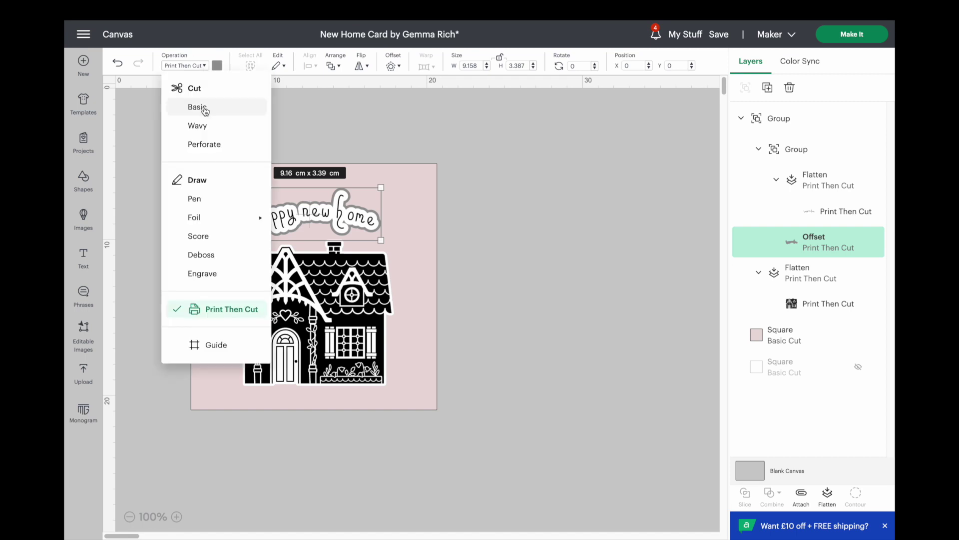
click(205, 109)
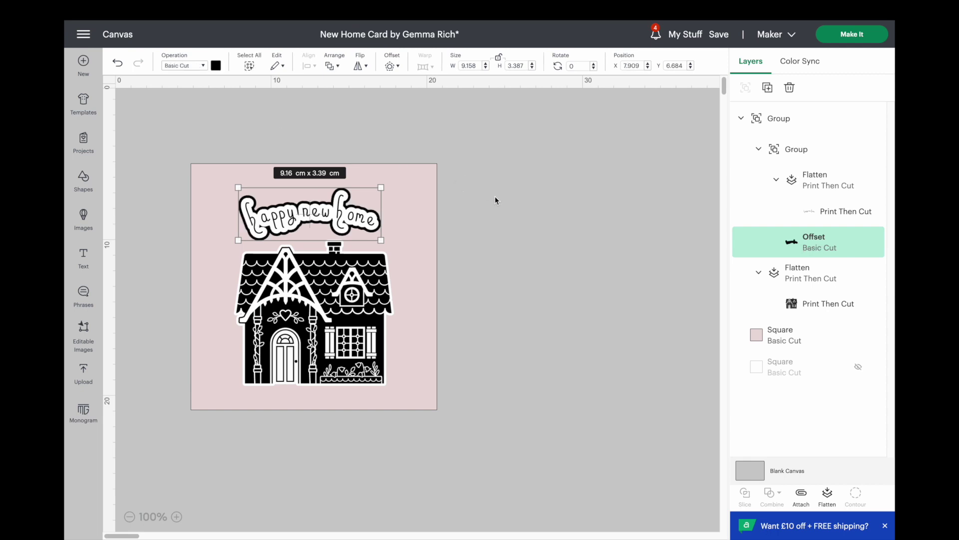
click(216, 65)
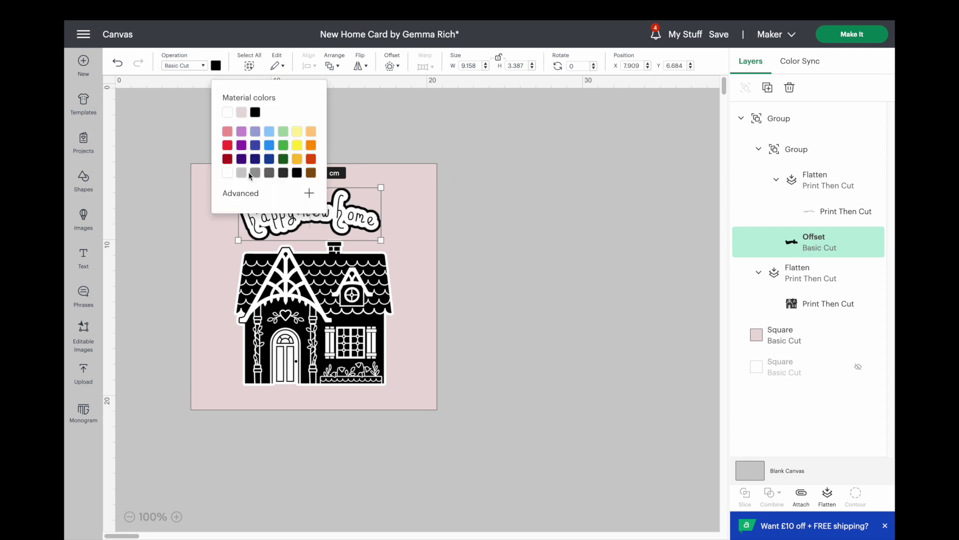
click(255, 172)
click(583, 160)
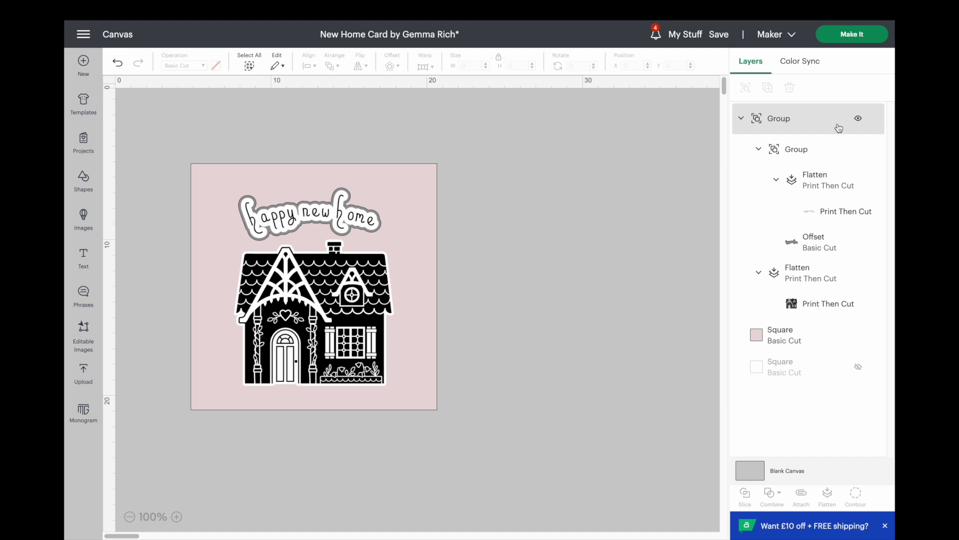
Send the project to mat preparation and review the pink square, grey offset and Print Then Cut mats
click(852, 35)
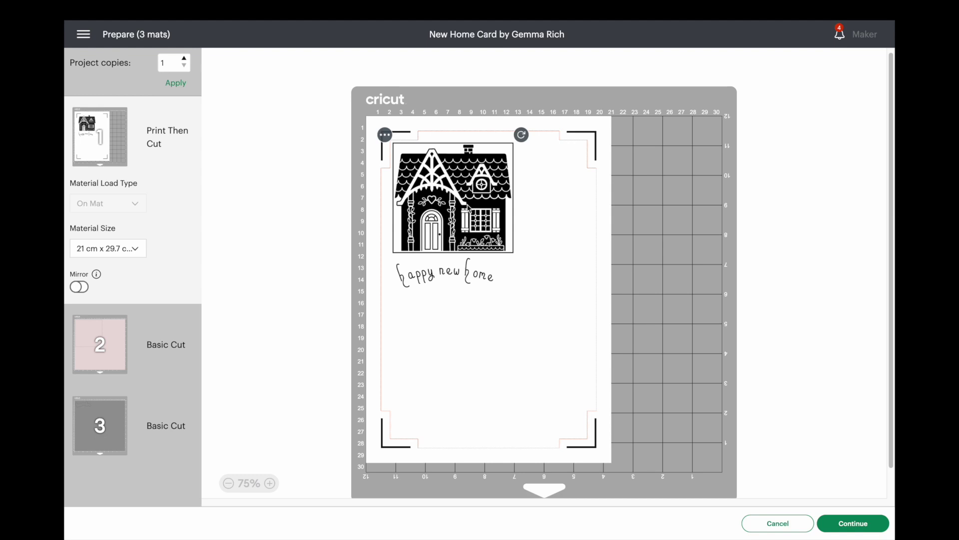
click(101, 331)
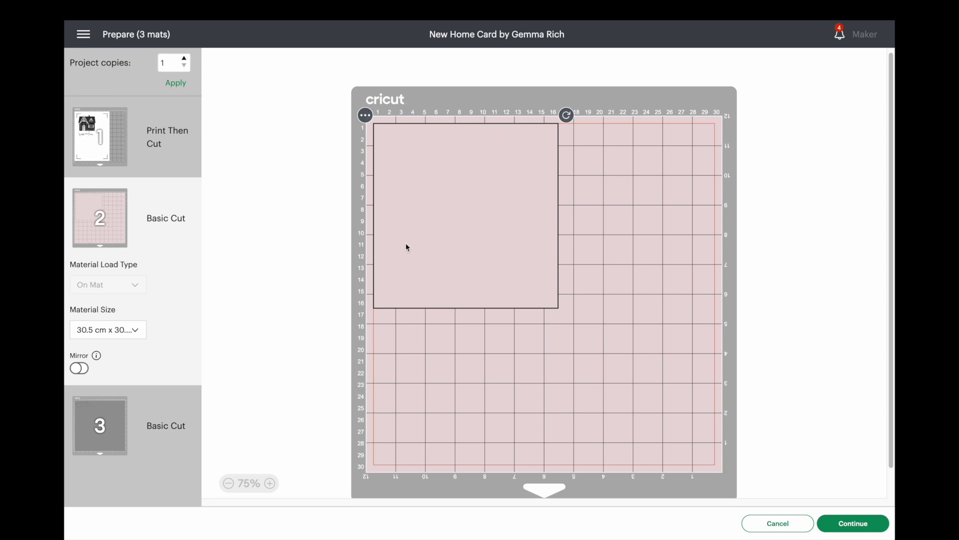
click(84, 413)
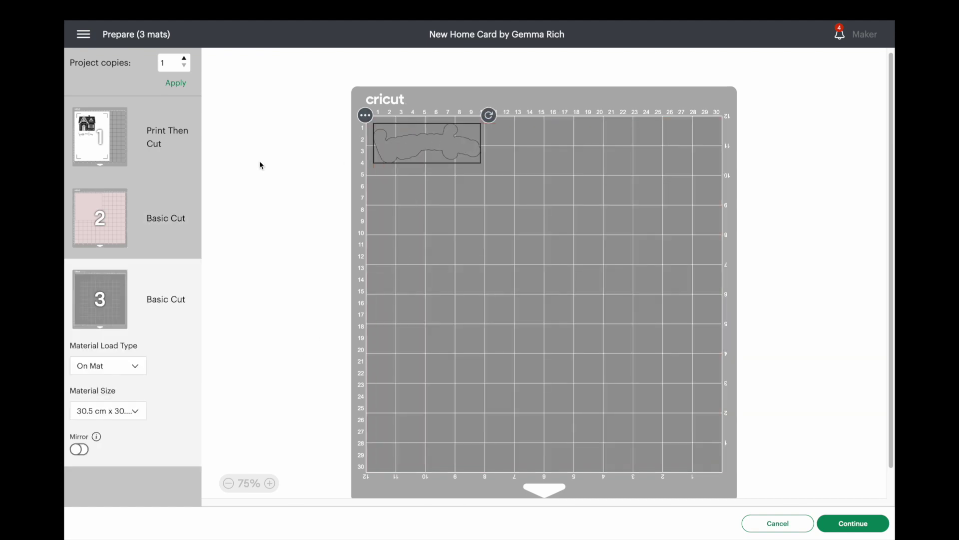
click(97, 143)
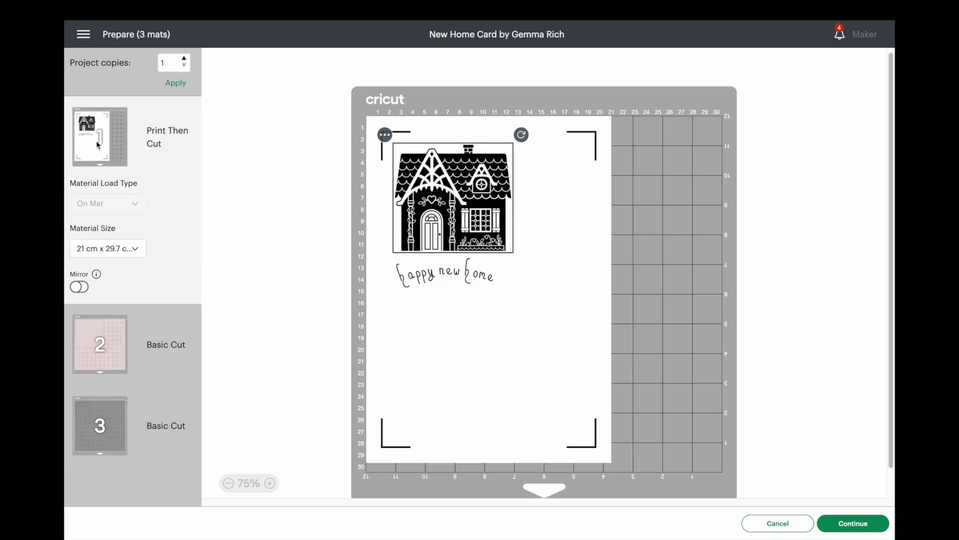
Continue to the print setup, choose the Brother HL-L2350DW series printer and turn off Add Bleed
click(844, 524)
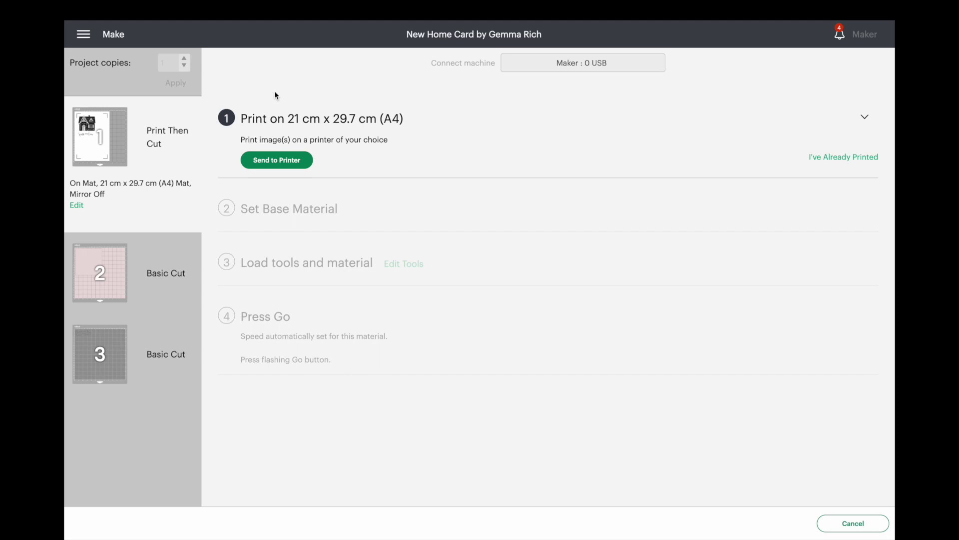
click(264, 160)
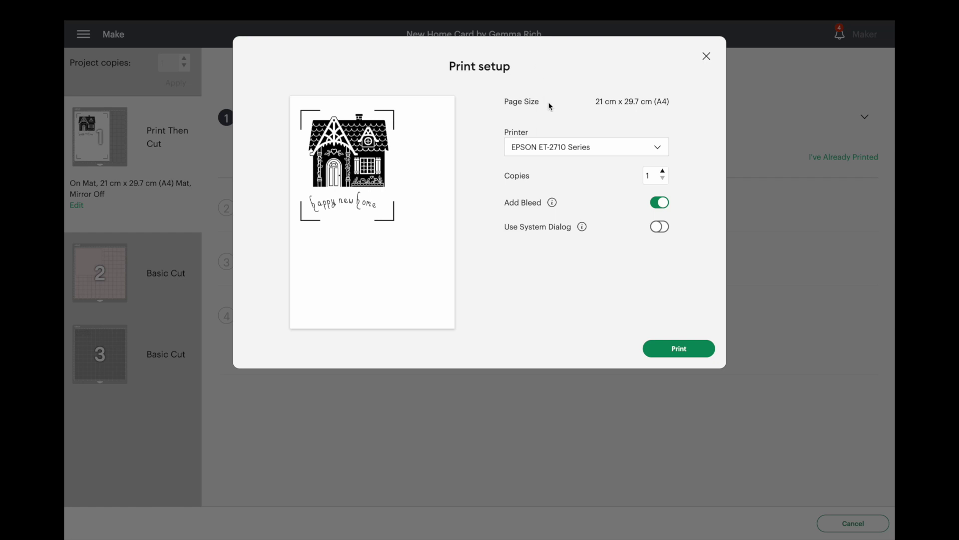
click(557, 149)
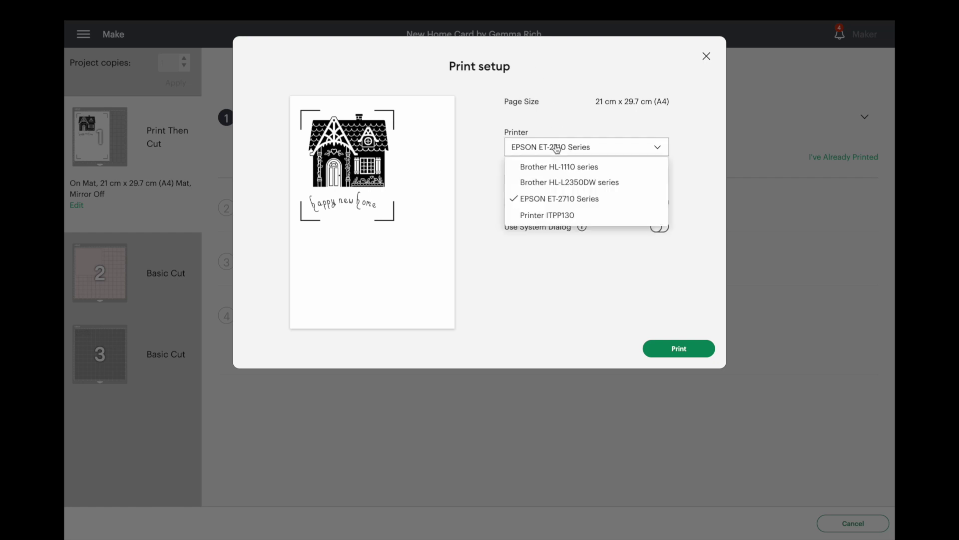
click(557, 183)
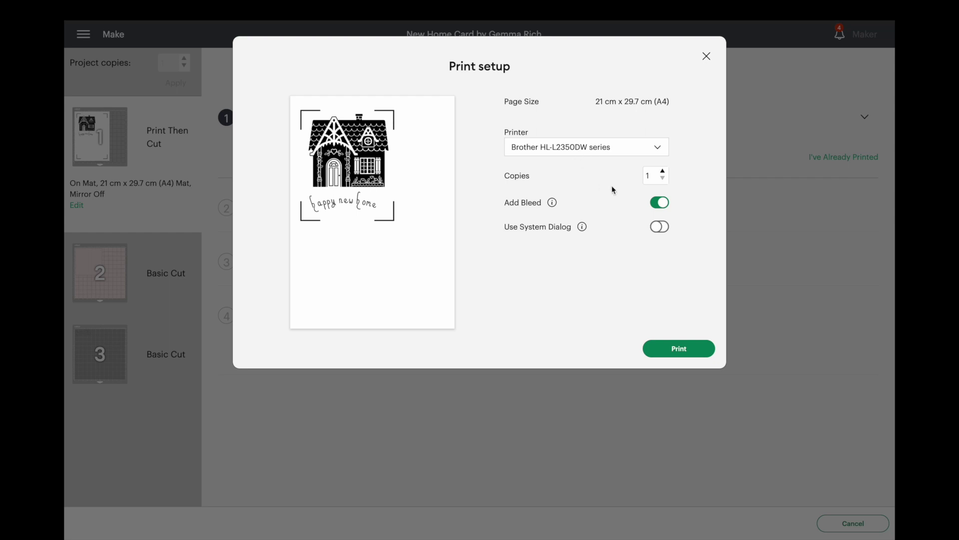
click(660, 202)
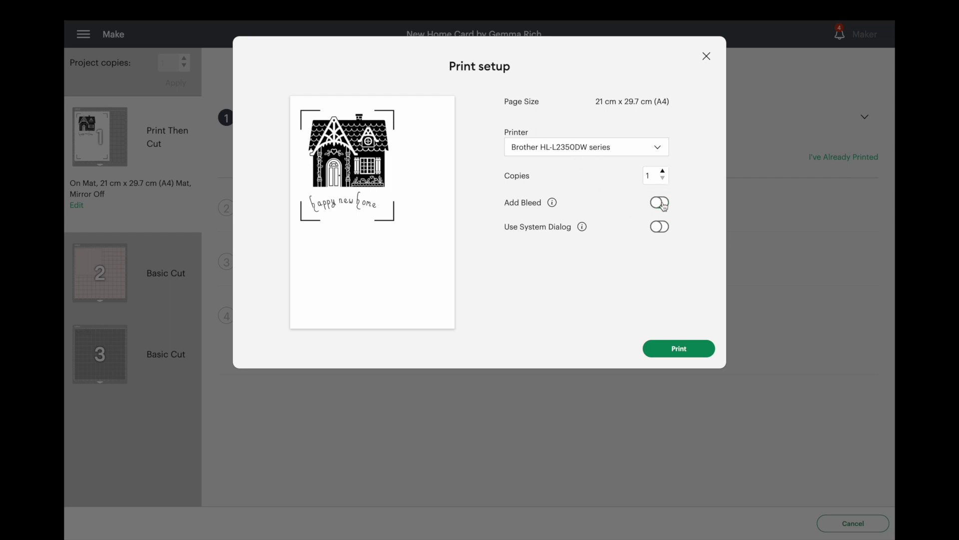